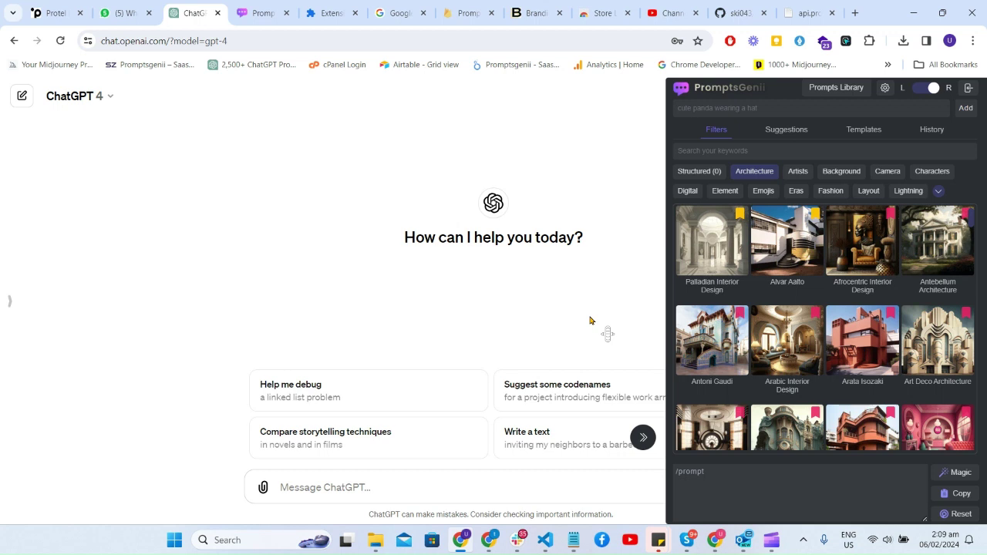
# Step: Enter the 'cute panda fly in sky' idea, add it, and append the Bay Background style
pyautogui.click(713, 107)
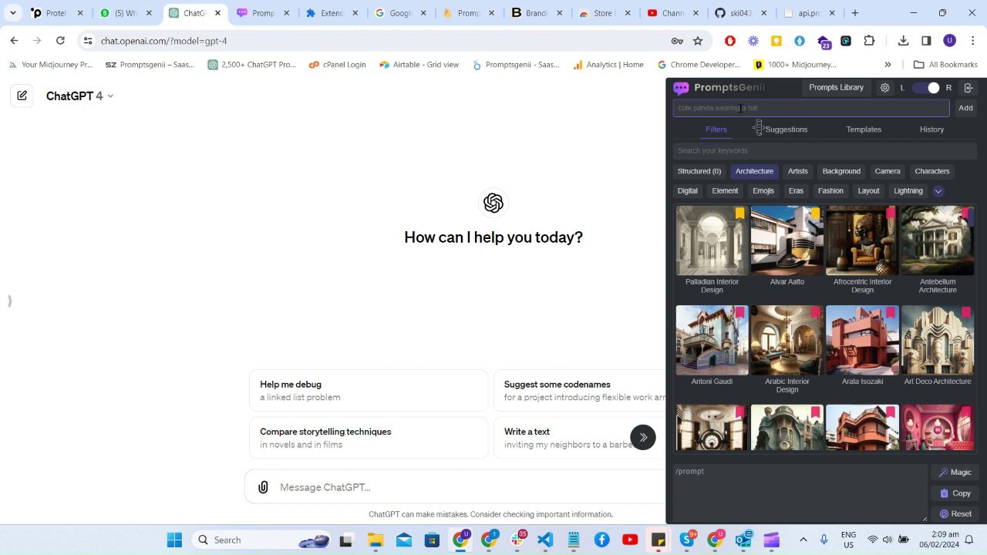
pyautogui.write('cute panda fly in sky')
pyautogui.click(841, 171)
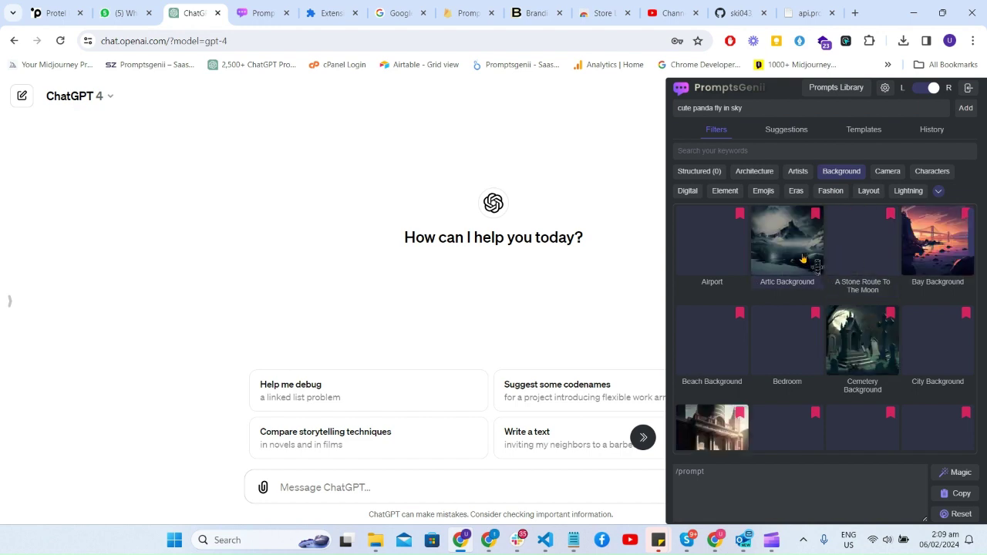
pyautogui.click(961, 110)
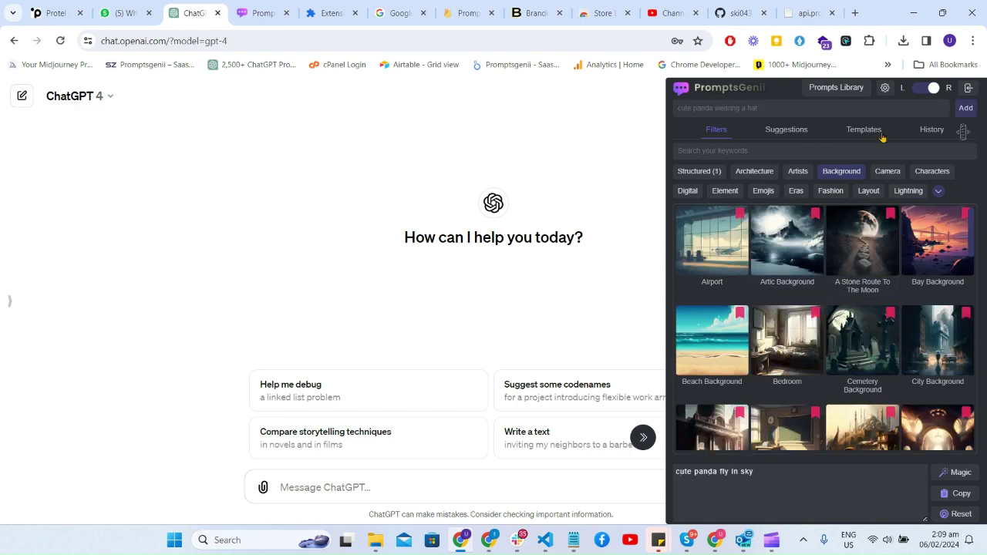
pyautogui.click(959, 252)
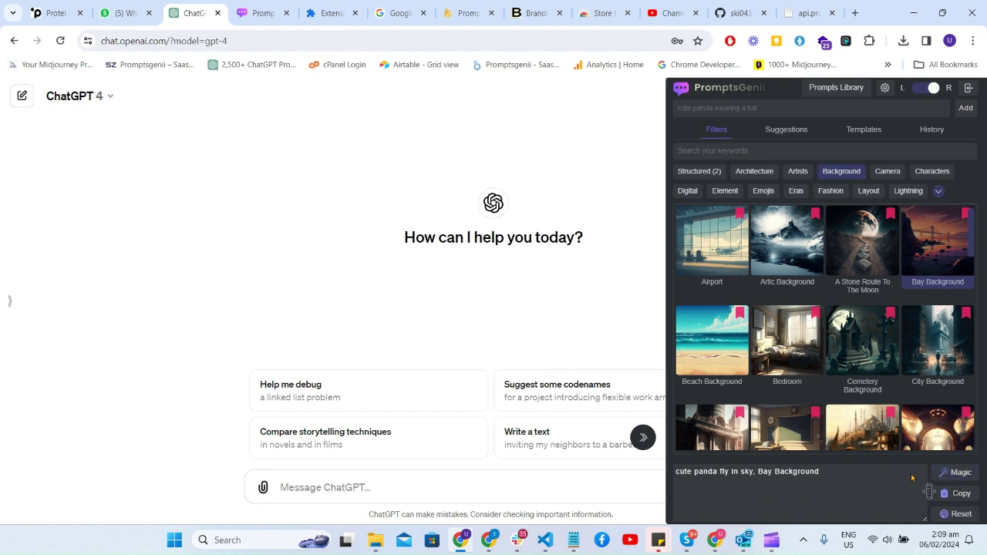
pyautogui.click(885, 89)
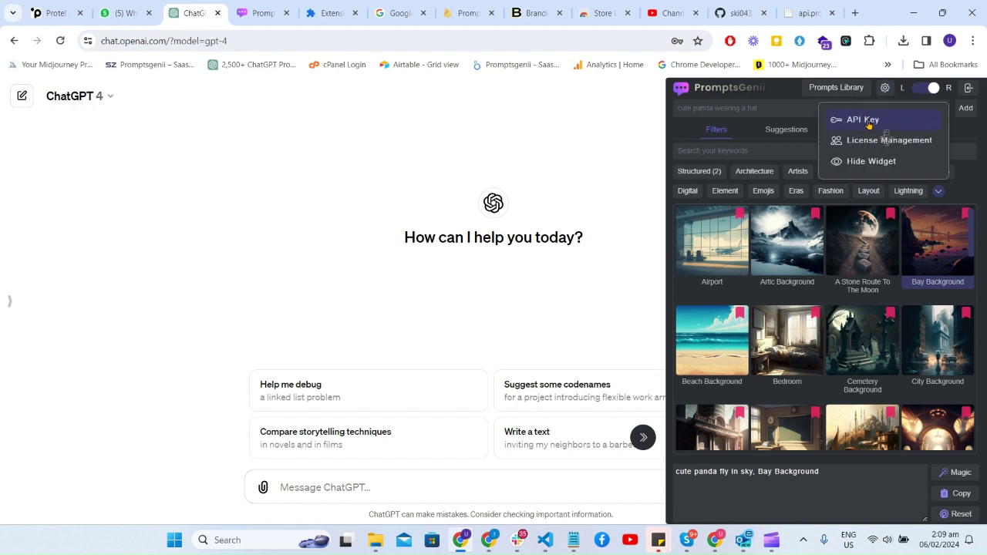
# Step: Choose API Key in settings and follow the 'Get Your OpenAI API Keys' link
pyautogui.click(864, 120)
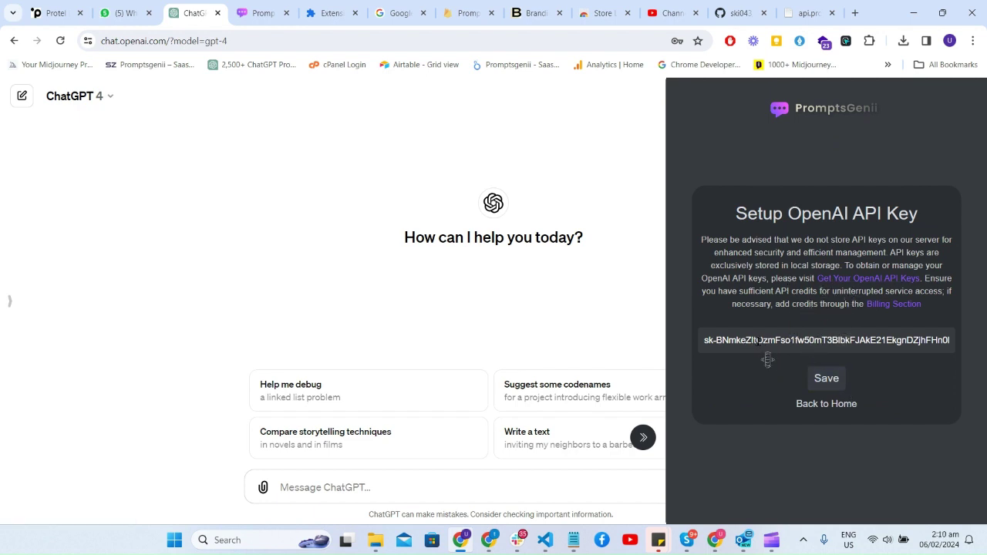
pyautogui.click(829, 279)
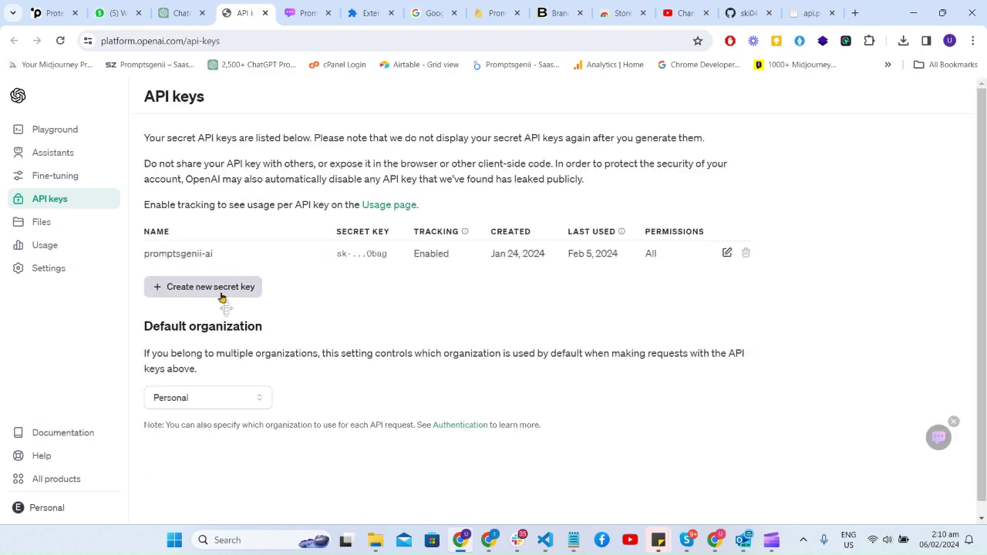
# Step: Create an OpenAI secret key named 'testing key' with All permissions
pyautogui.click(222, 290)
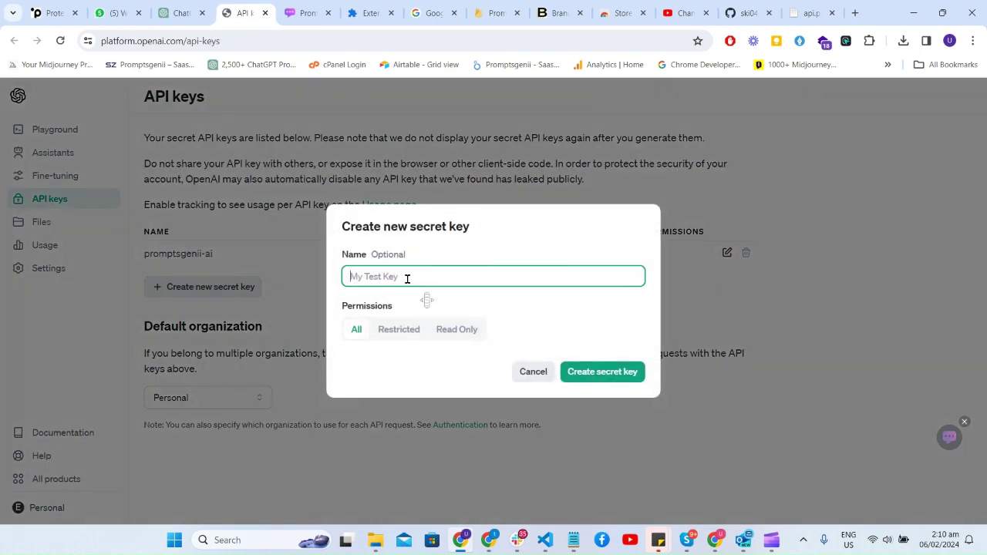
pyautogui.write('testing key')
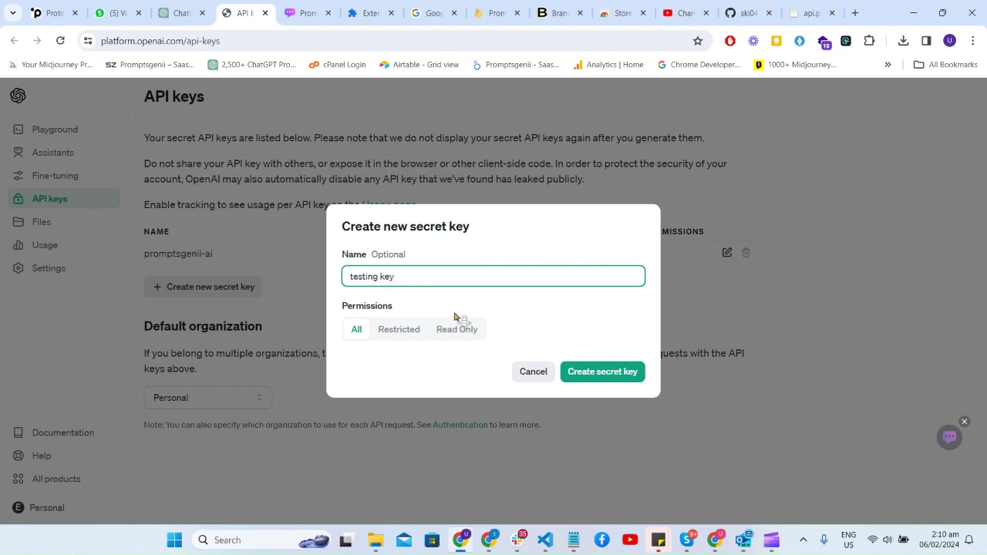
pyautogui.click(587, 380)
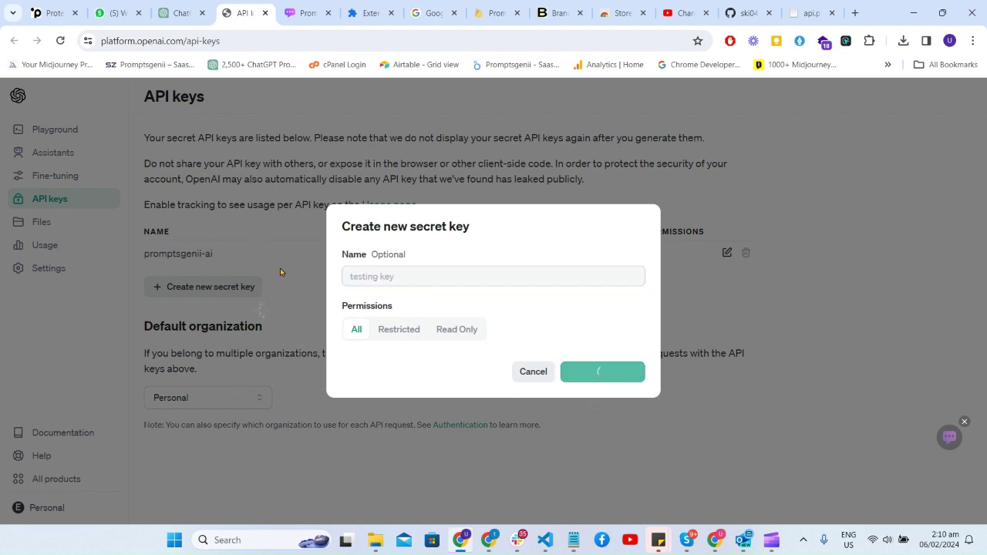
# Step: Back on ChatGPT, return to the prompt builder and expand the panda prompt with Magic
pyautogui.click(192, 6)
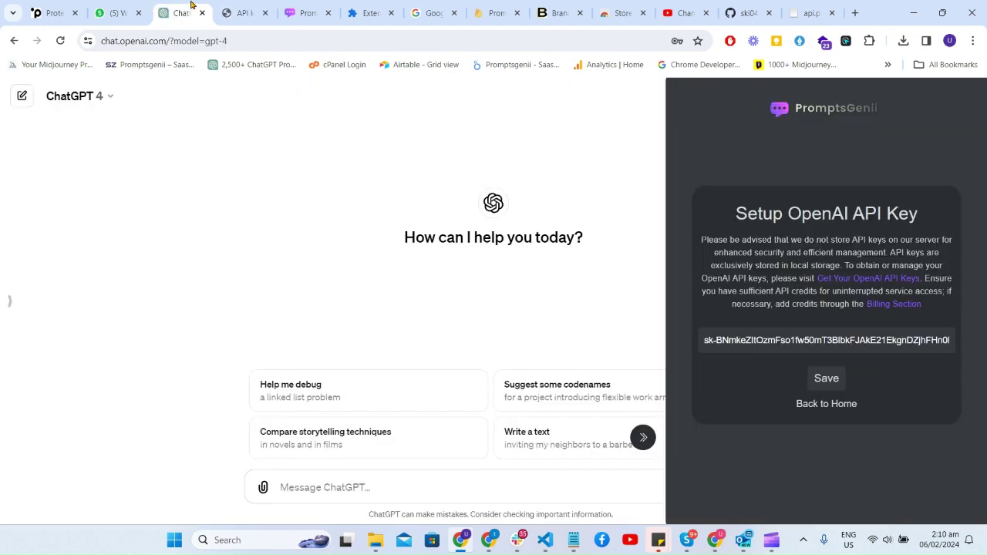
pyautogui.click(826, 378)
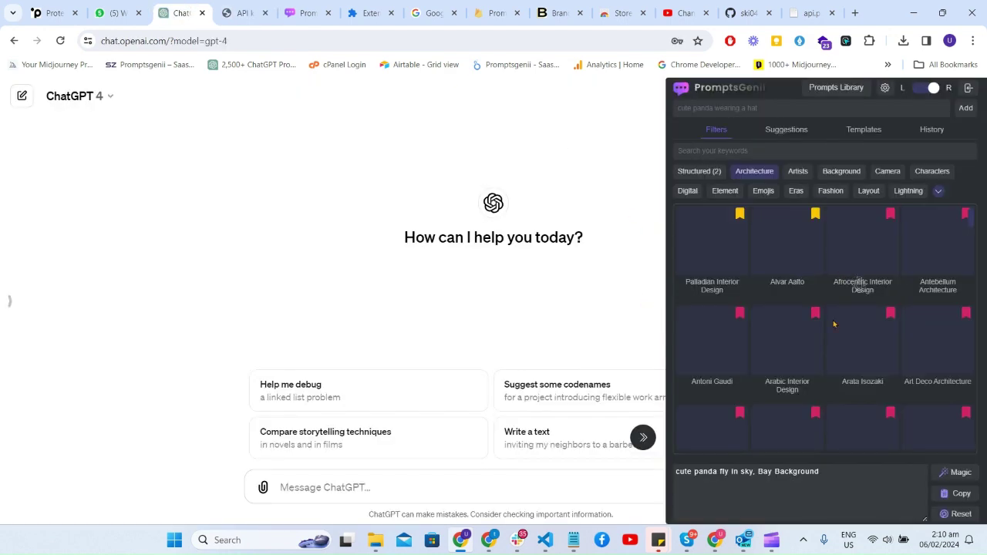
pyautogui.click(959, 473)
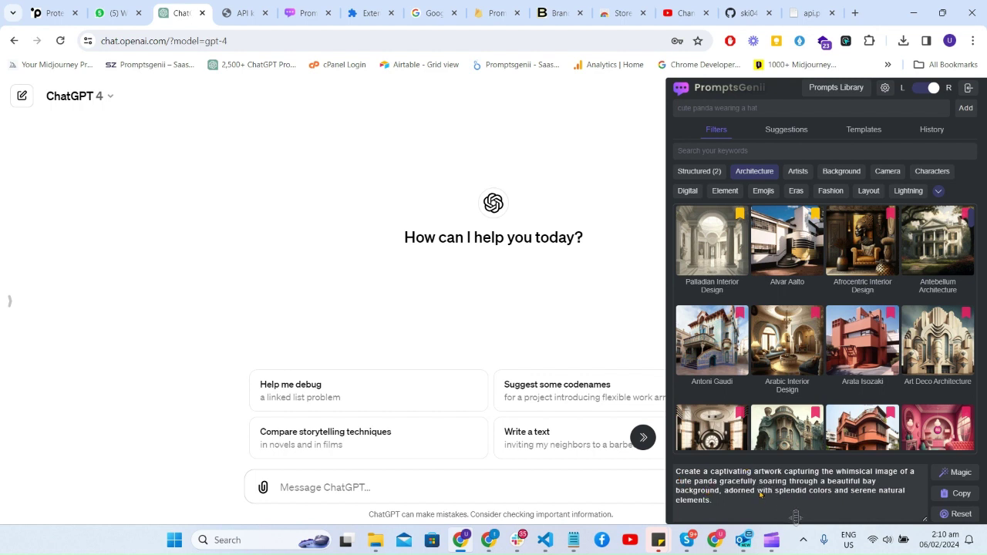
# Step: Copy the expanded prompt into the ChatGPT message box and send it
pyautogui.click(958, 495)
pyautogui.hotkey('ctrl', 'v')
pyautogui.press('Return')
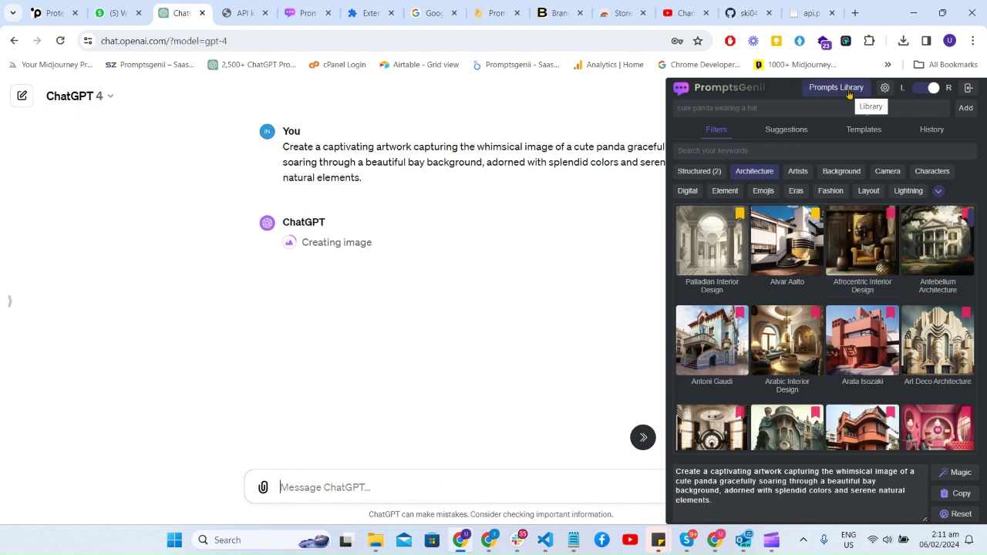
pyautogui.click(295, 9)
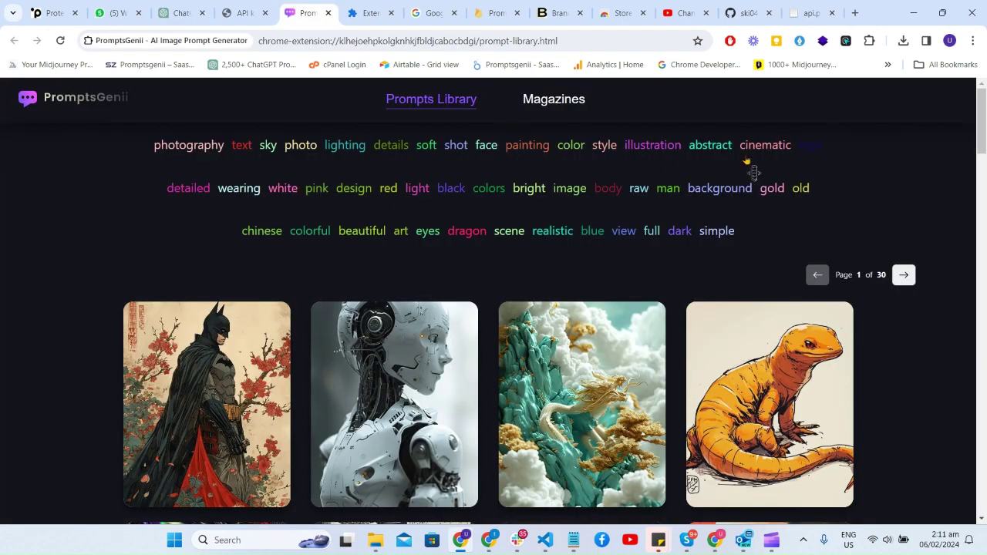
# Step: Browse the Prompts Library cards and filter them by the dragon tag
pyautogui.scroll(-2, 746, 161)
pyautogui.scroll(1, 448, 186)
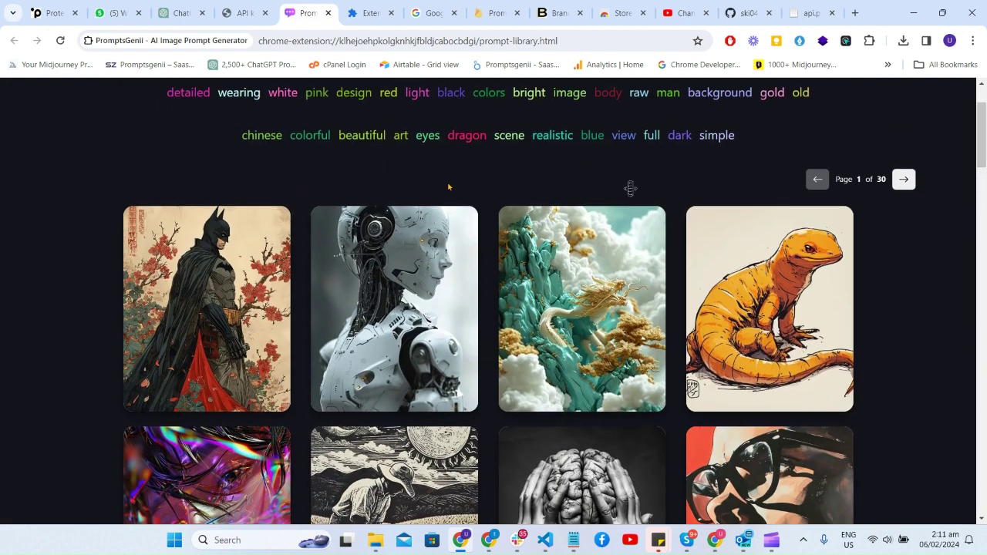
pyautogui.moveTo(415, 273)
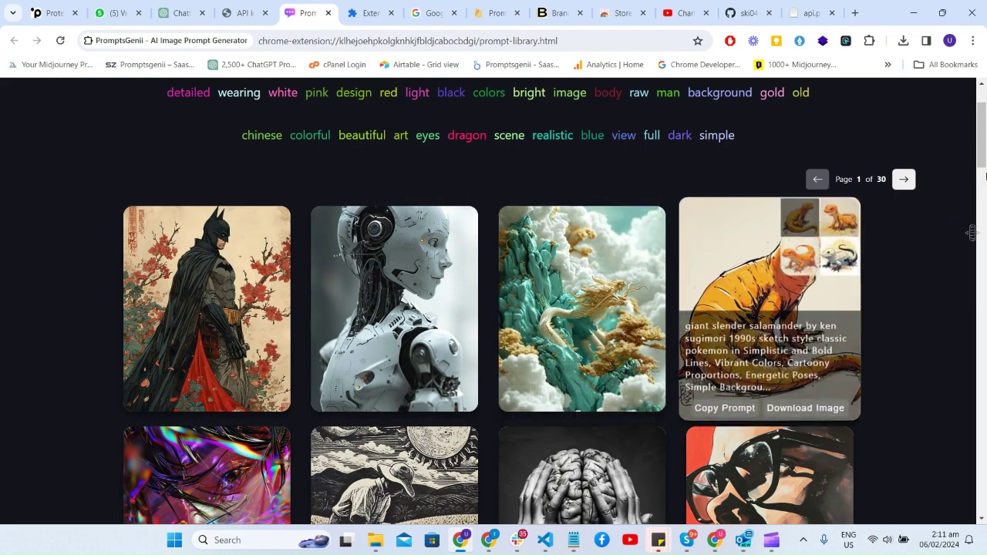
pyautogui.scroll(-10, 615, 310)
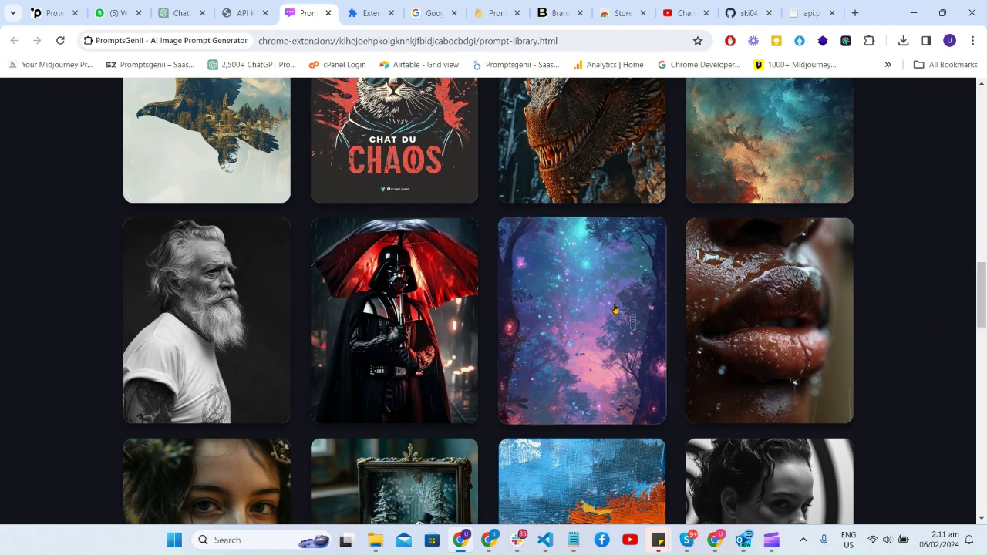
pyautogui.moveTo(465, 242)
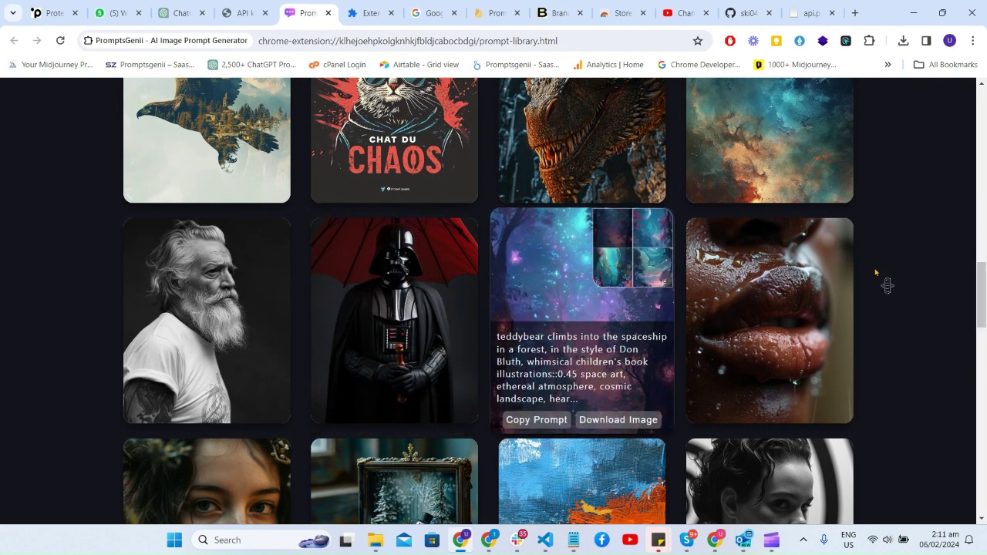
pyautogui.scroll(15, 985, 198)
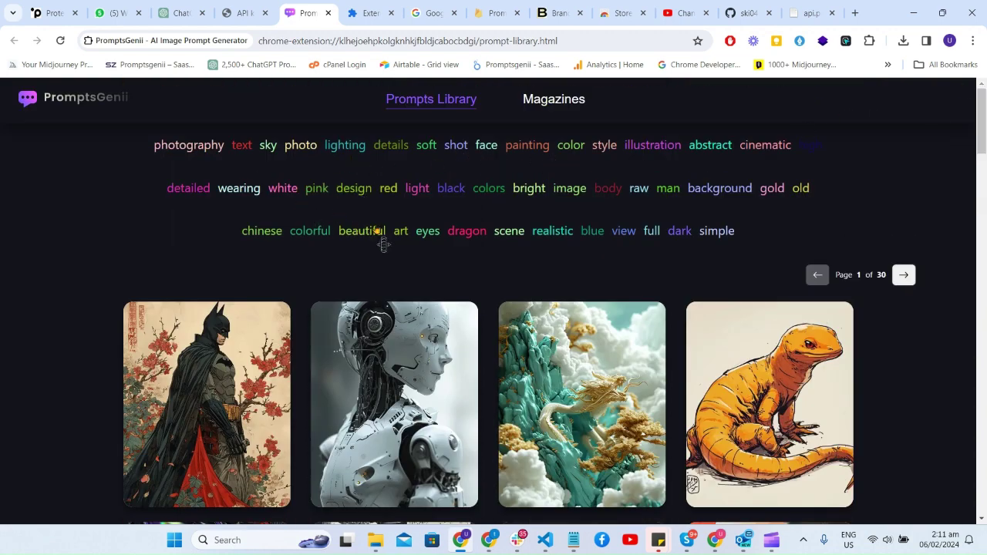
pyautogui.click(466, 231)
# Step: Narrow the dragon examples to those tagged red, then go back to ChatGPT
pyautogui.scroll(-7, 985, 209)
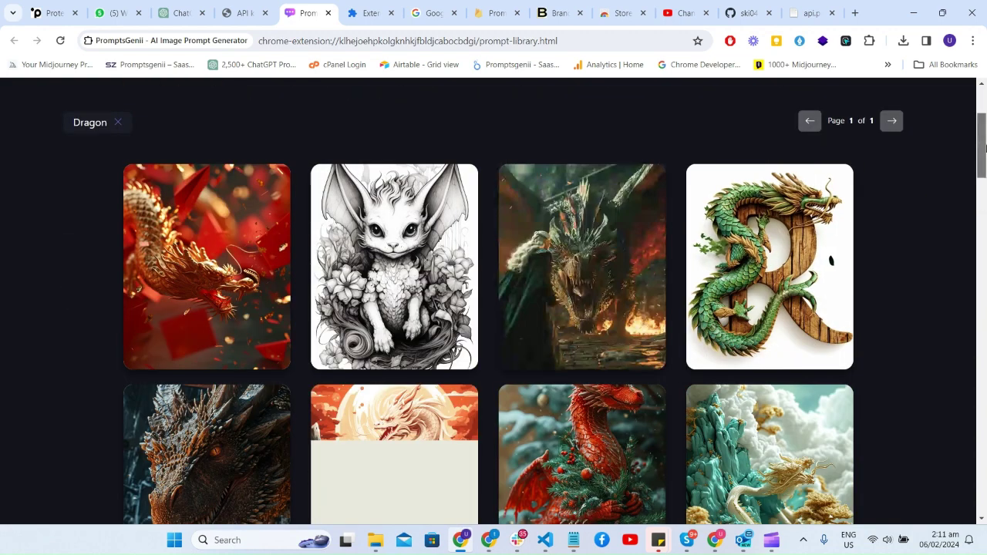
pyautogui.scroll(-3, 985, 209)
pyautogui.scroll(10, 985, 205)
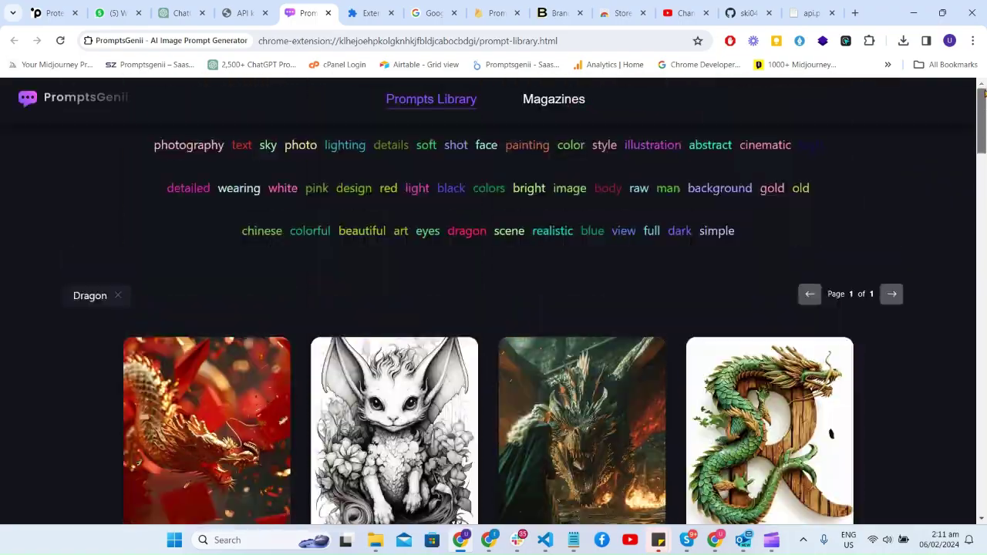
pyautogui.scroll(-12, 985, 199)
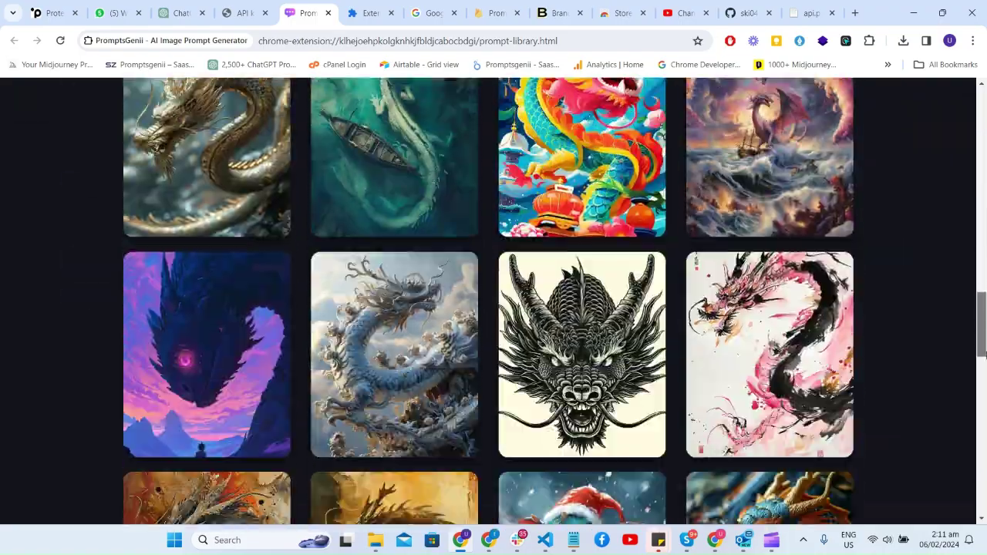
pyautogui.scroll(15, 985, 154)
pyautogui.click(389, 190)
pyautogui.scroll(-3, 406, 208)
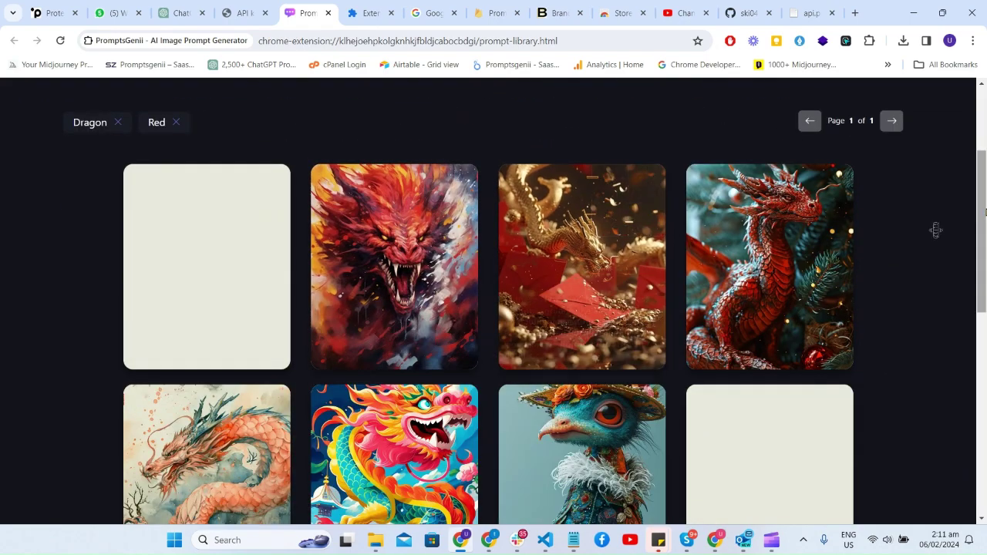
pyautogui.moveTo(982, 232); pyautogui.dragTo(982, 337)
pyautogui.scroll(6, 982, 337)
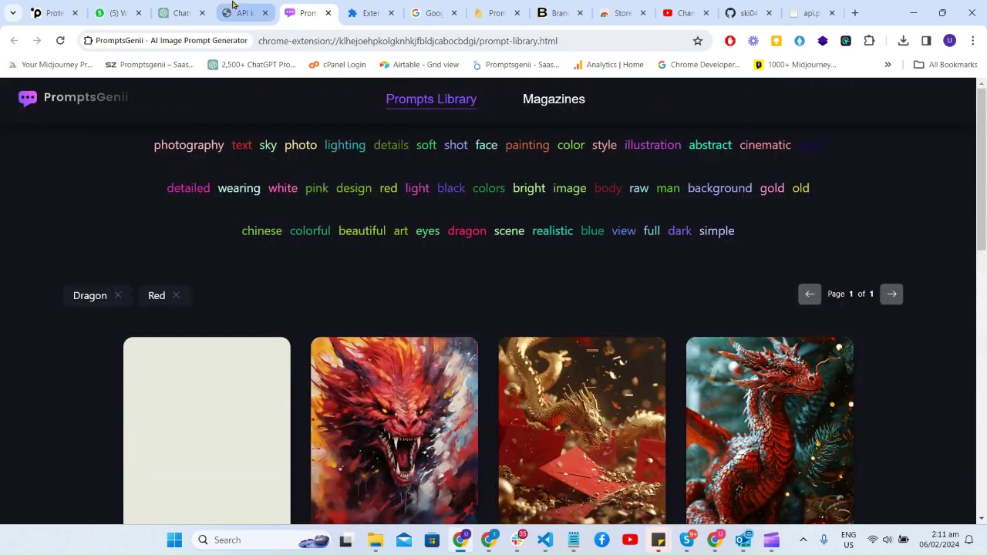
pyautogui.click(180, 8)
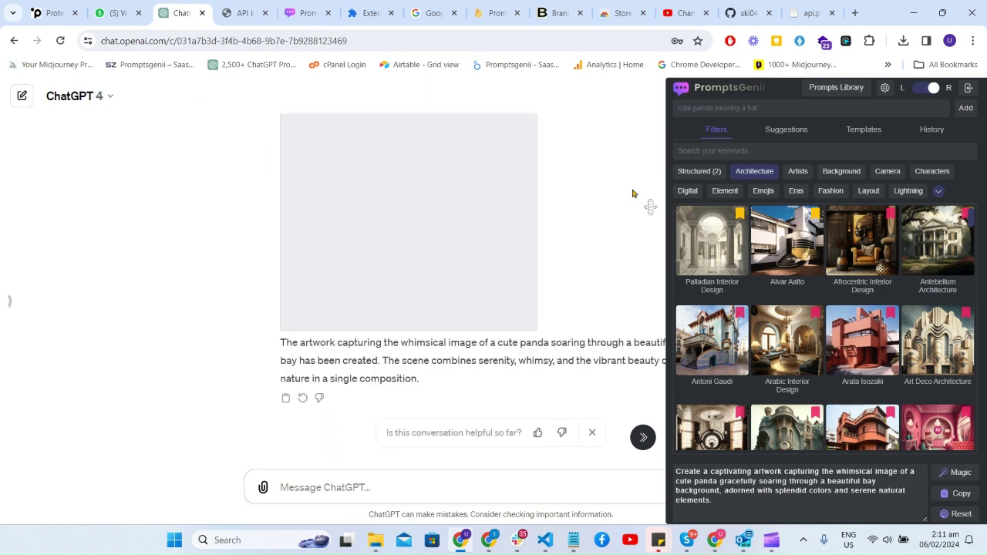
# Step: Fill the prompt with a UI-UX landing page template
pyautogui.click(862, 132)
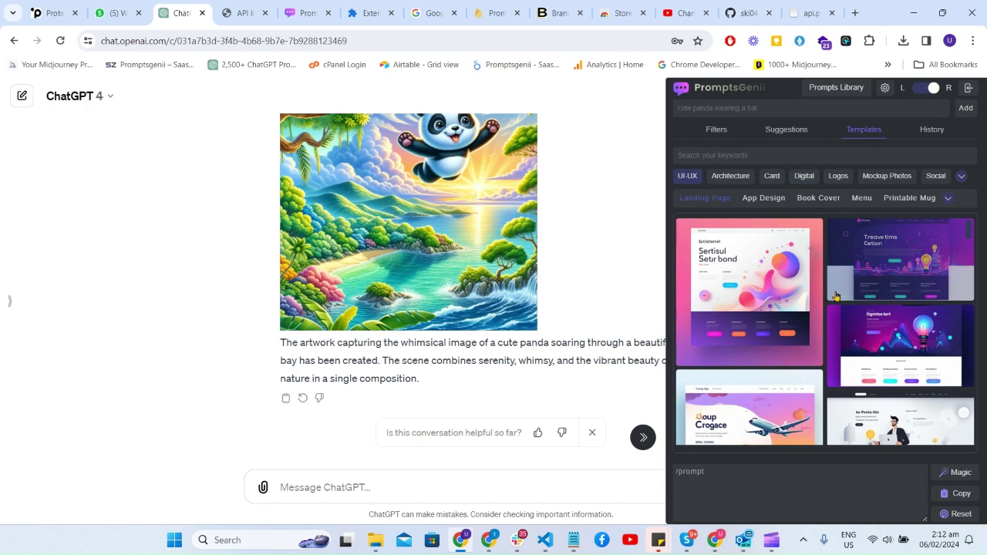
pyautogui.moveTo(973, 237); pyautogui.dragTo(973, 343)
pyautogui.click(874, 327)
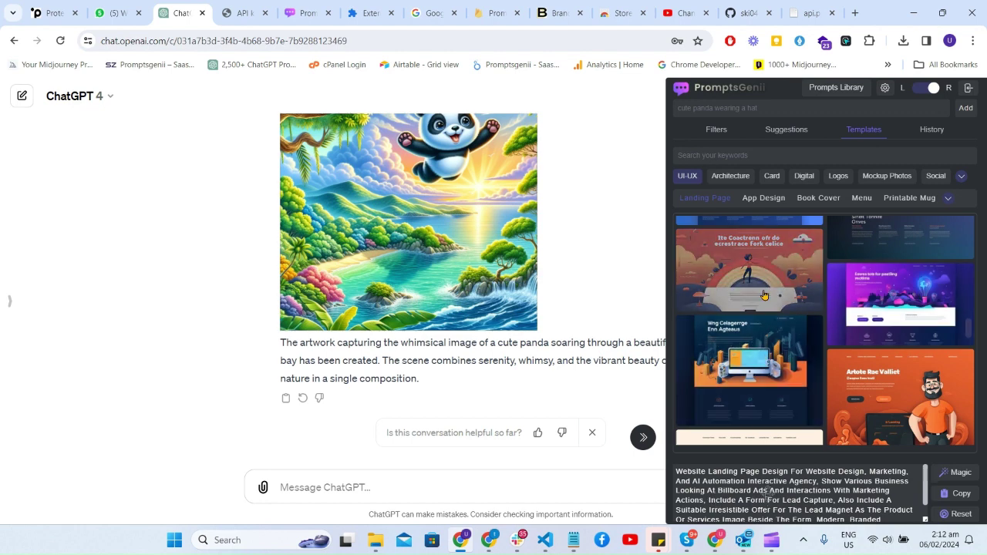
# Step: Show the Logos templates, switch to Suggestions, and reset the prompt text
pyautogui.click(836, 177)
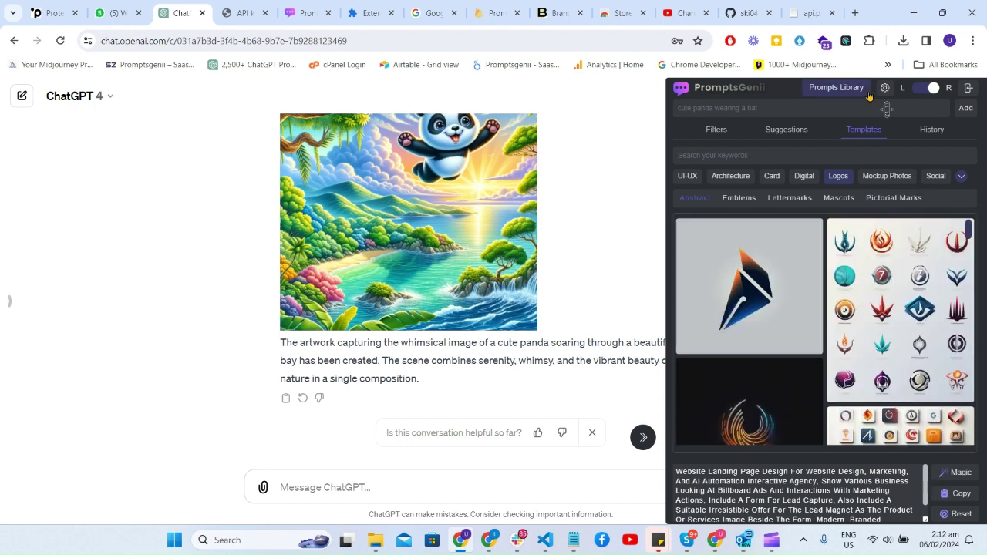
pyautogui.click(793, 134)
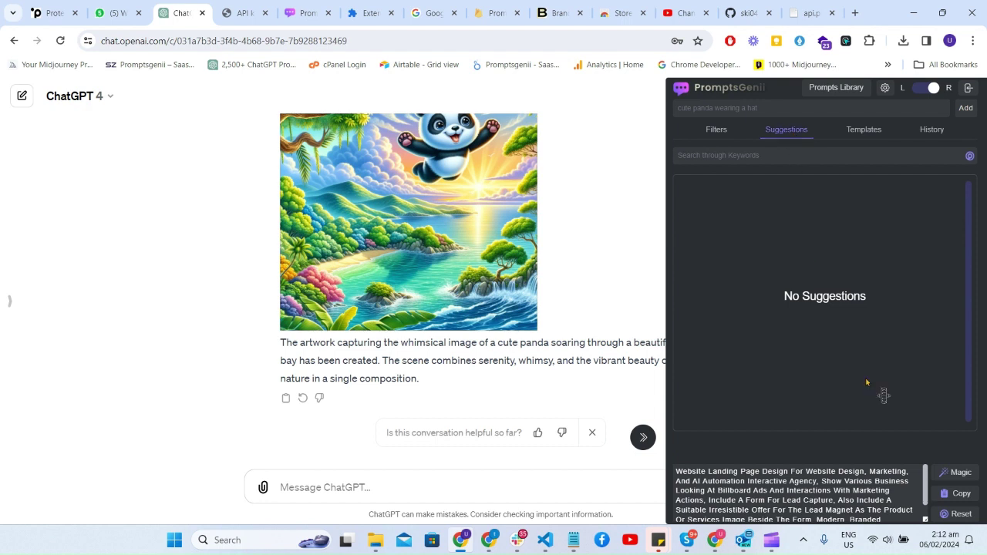
pyautogui.click(955, 514)
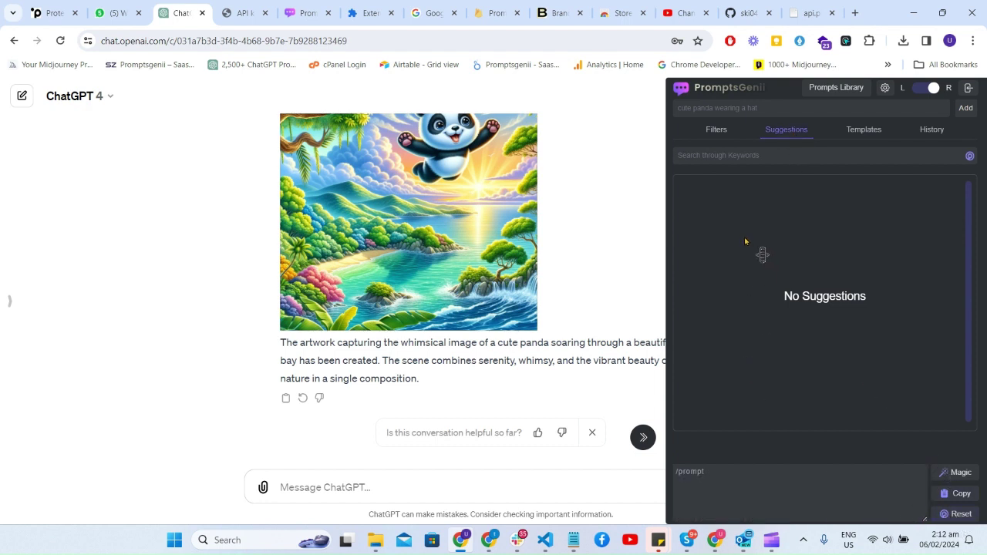
# Step: Search keyword suggestions for 'cute panda fly in sky'
pyautogui.click(702, 109)
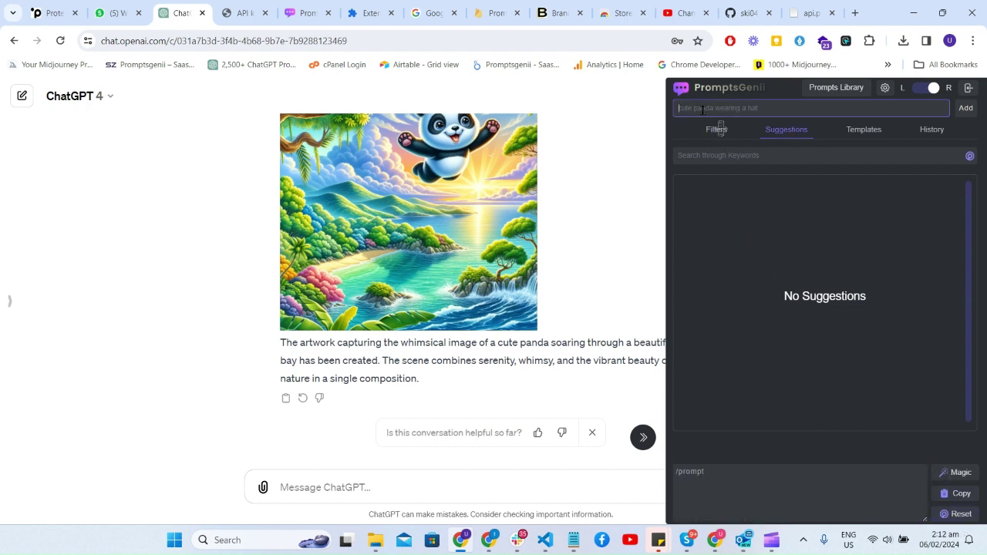
pyautogui.write('cu')
pyautogui.click(714, 157)
pyautogui.hotkey('ctrl', 'v')
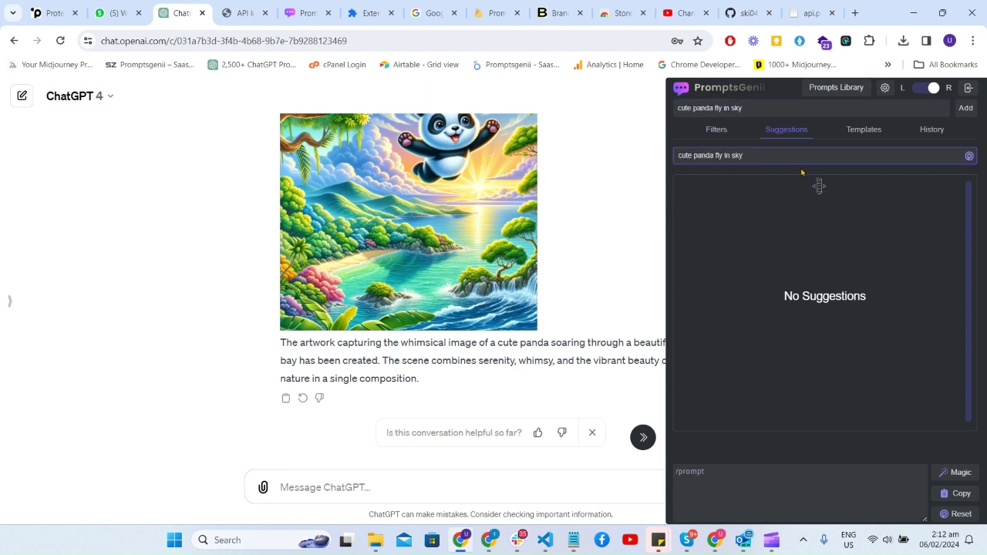
pyautogui.press('Return')
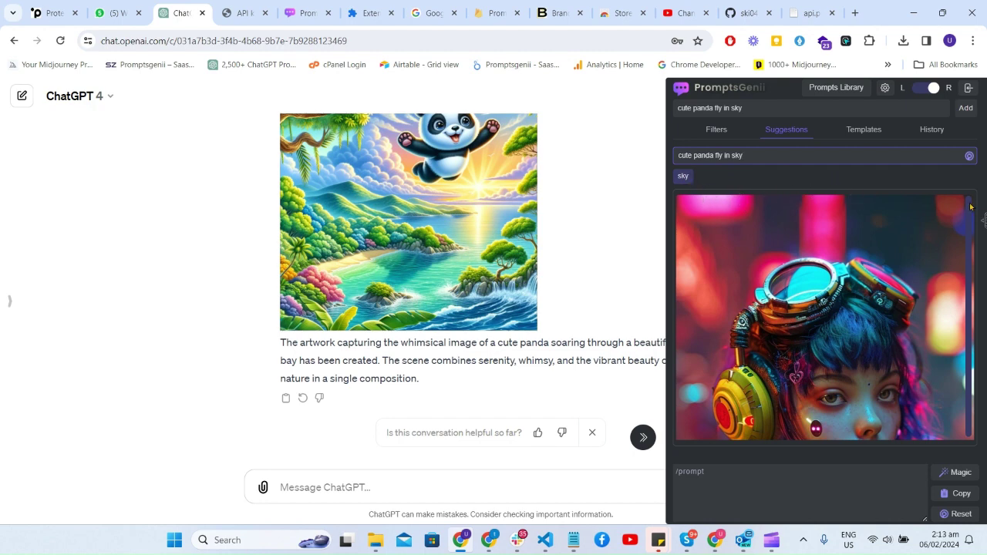
# Step: Use the anime starry clouds suggestion as the prompt and open License Management
pyautogui.scroll(-5, 970, 231)
pyautogui.moveTo(969, 432); pyautogui.dragTo(967, 373)
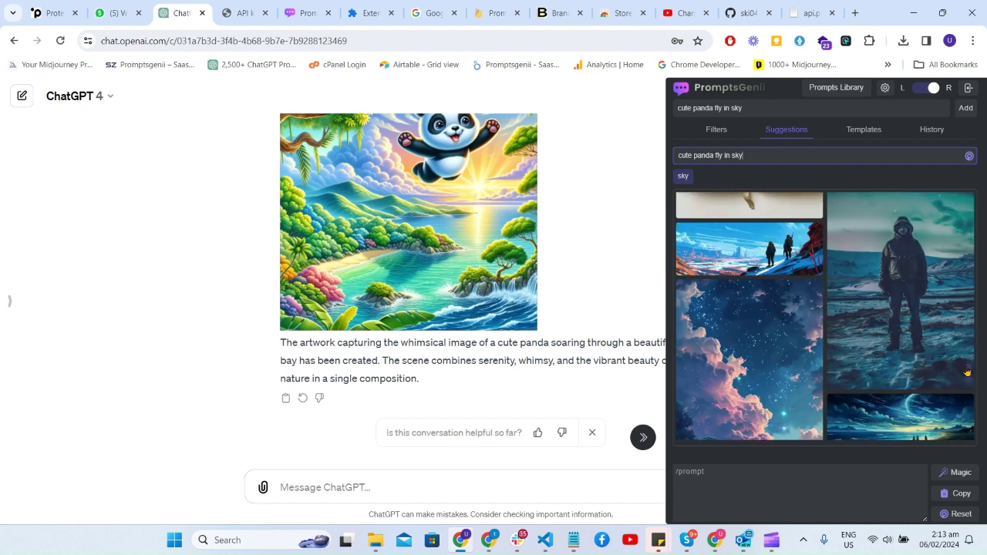
pyautogui.click(806, 368)
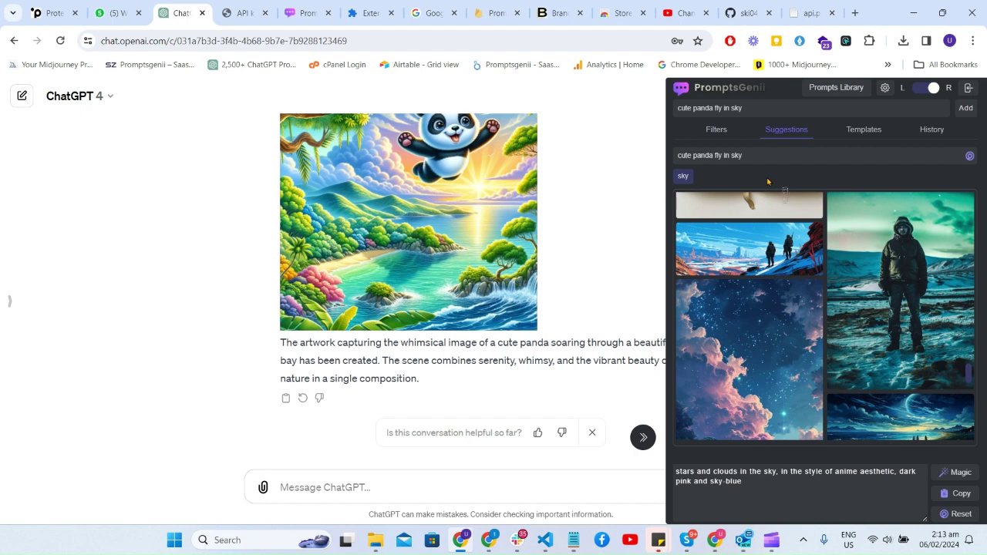
pyautogui.click(885, 87)
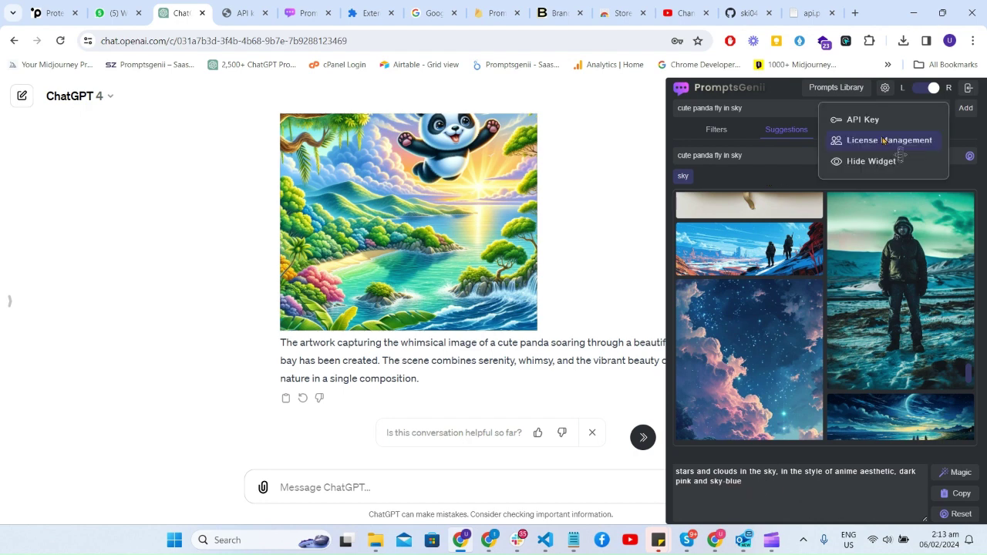
pyautogui.click(884, 140)
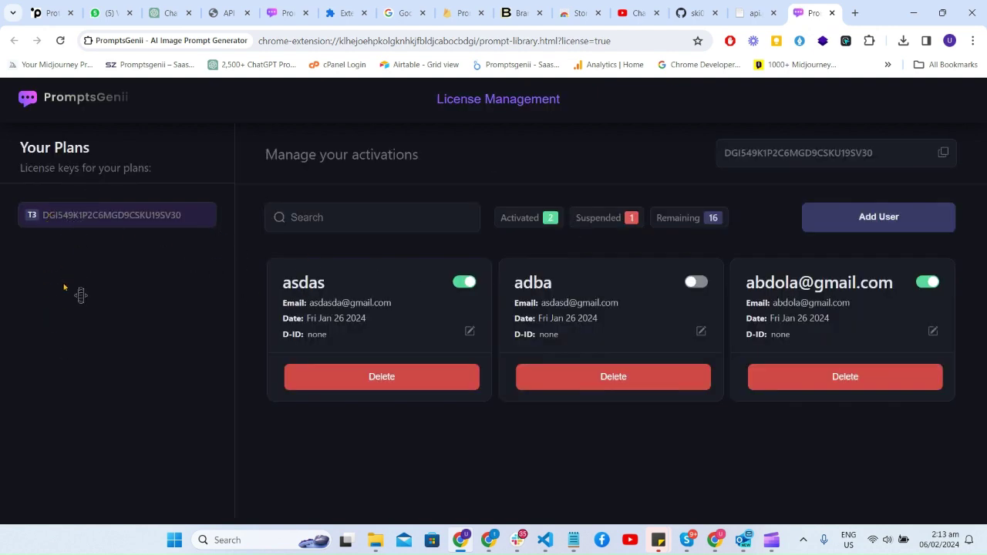
# Step: Start adding a licensed user, try the Name and Email fields, then cancel
pyautogui.click(835, 225)
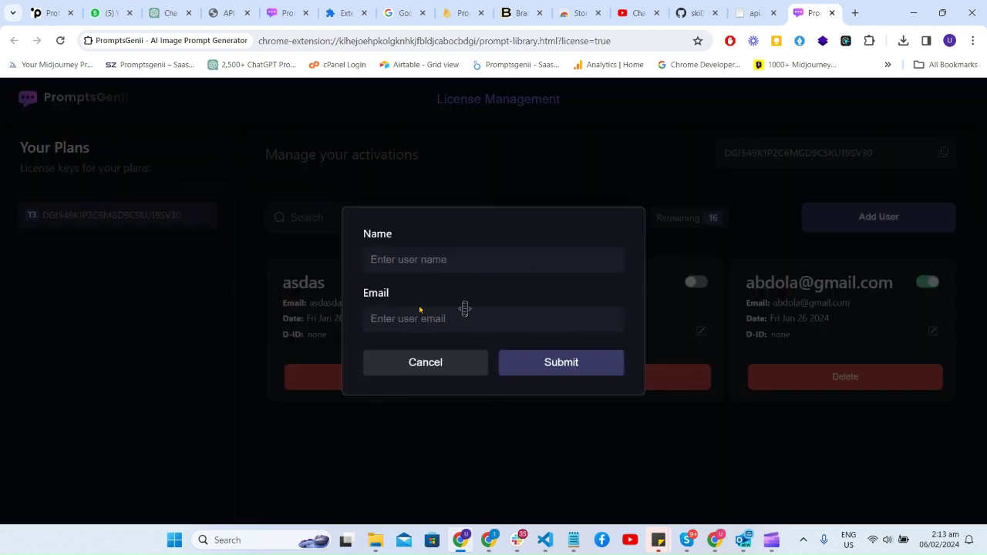
pyautogui.click(401, 260)
pyautogui.click(449, 320)
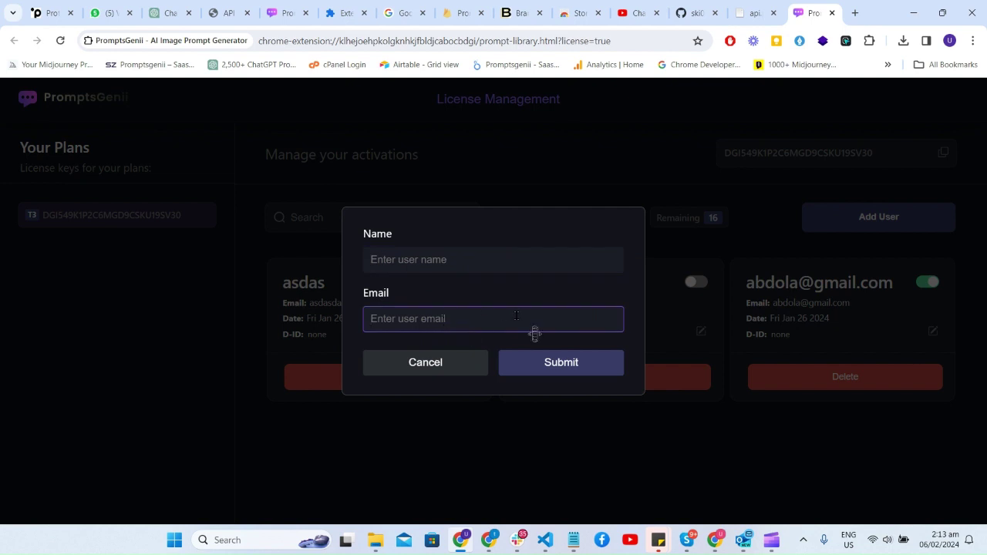
pyautogui.click(438, 363)
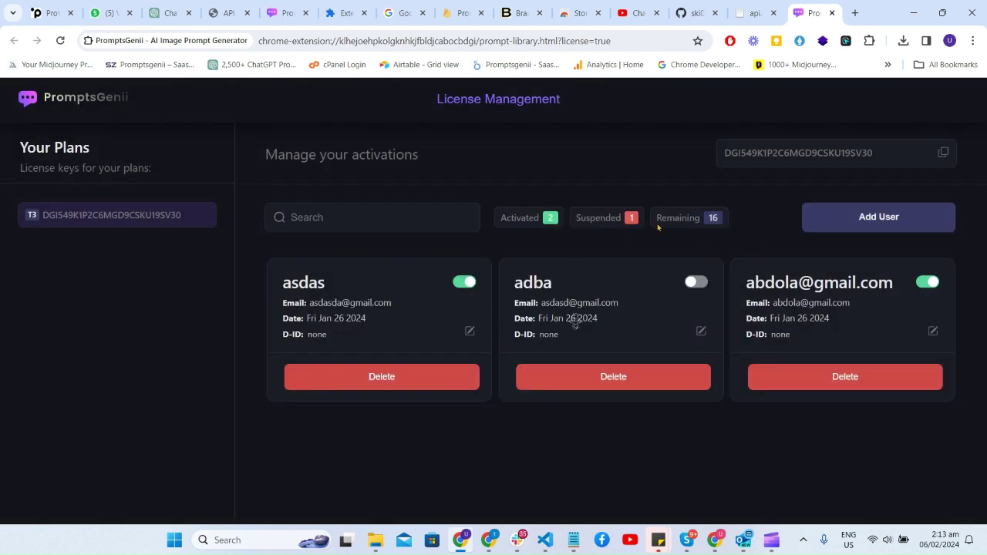
# Step: Switch to the Google tab and search for 'images'
pyautogui.click(167, 6)
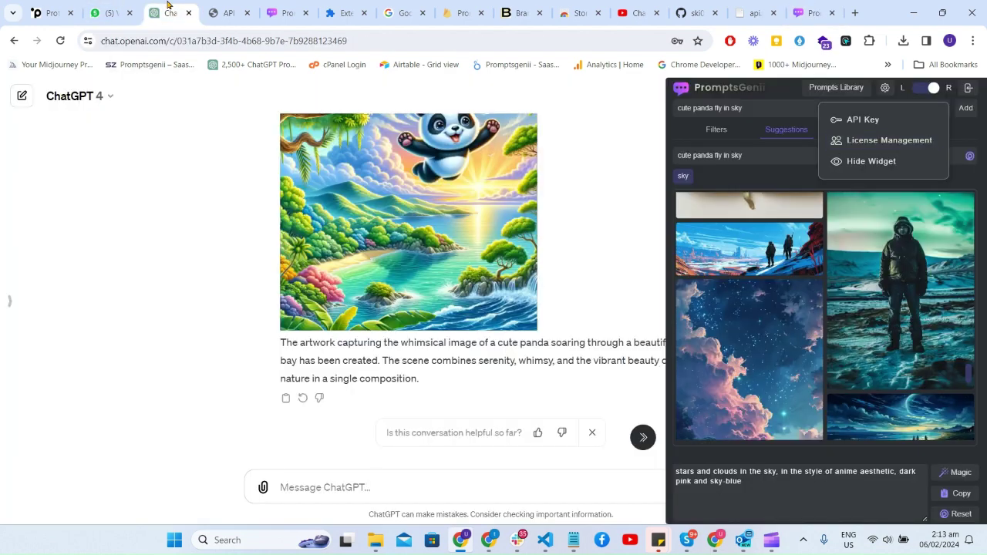
pyautogui.click(403, 13)
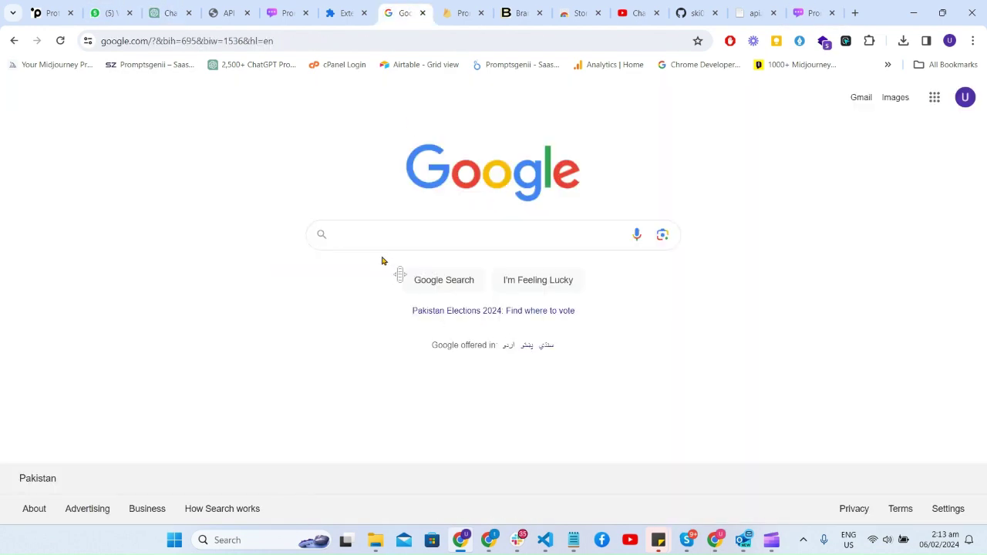
pyautogui.write('images')
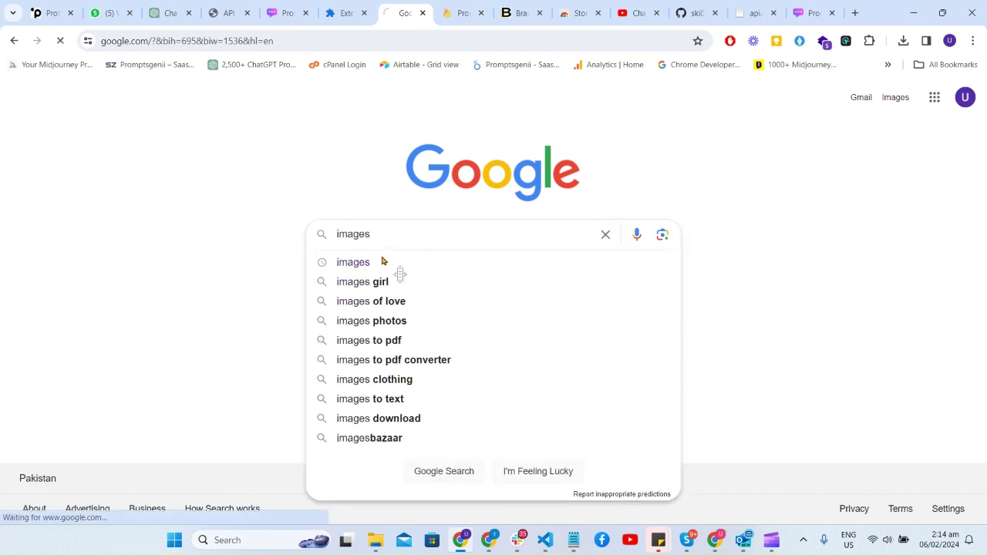
pyautogui.press('Return')
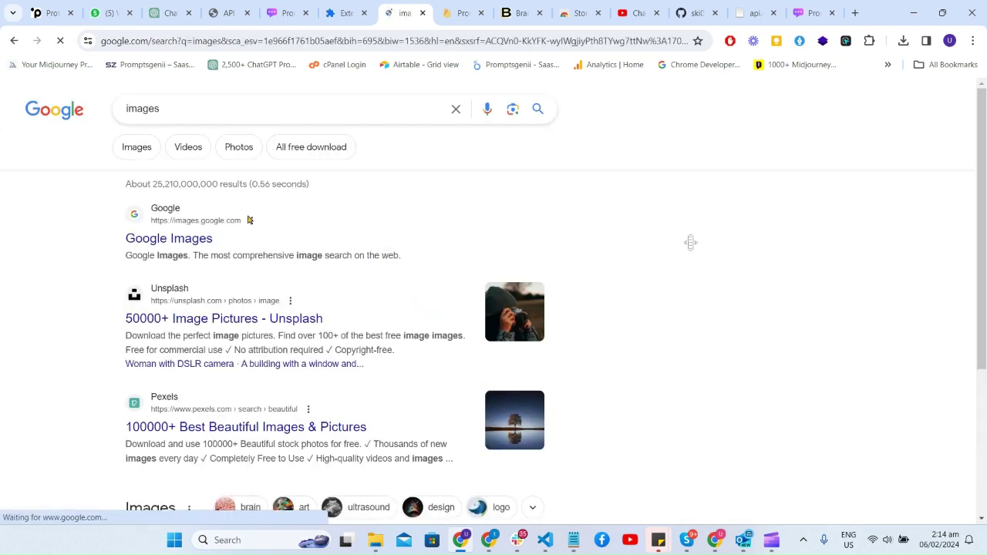
# Step: Show image results and preview the mountain lake reflection picture
pyautogui.click(139, 147)
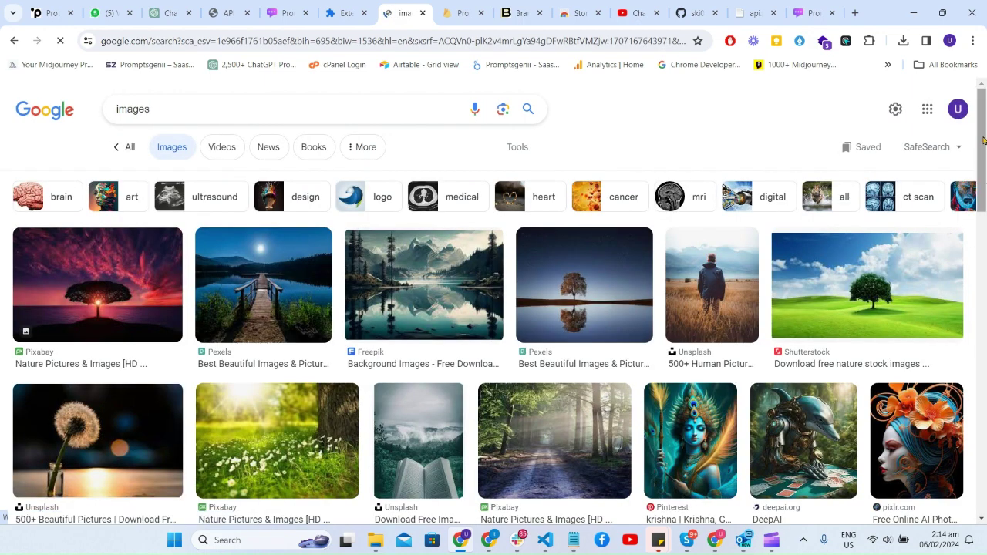
pyautogui.scroll(-4, 984, 232)
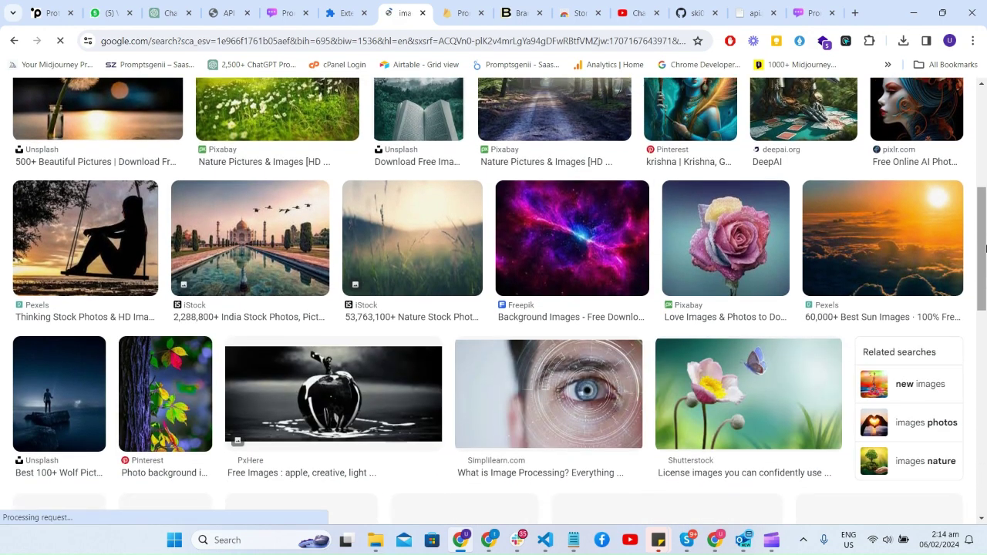
pyautogui.moveTo(984, 231); pyautogui.dragTo(980, 150)
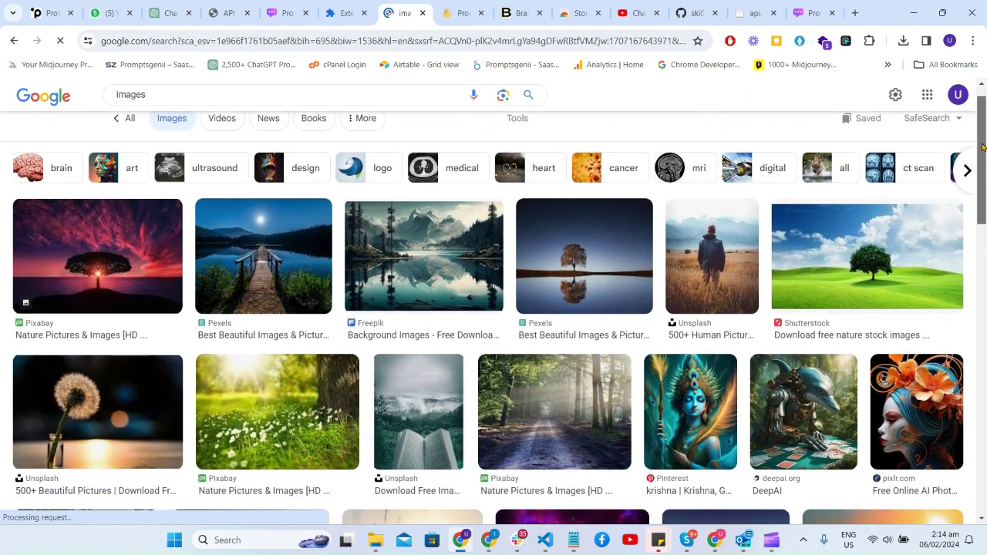
pyautogui.click(414, 272)
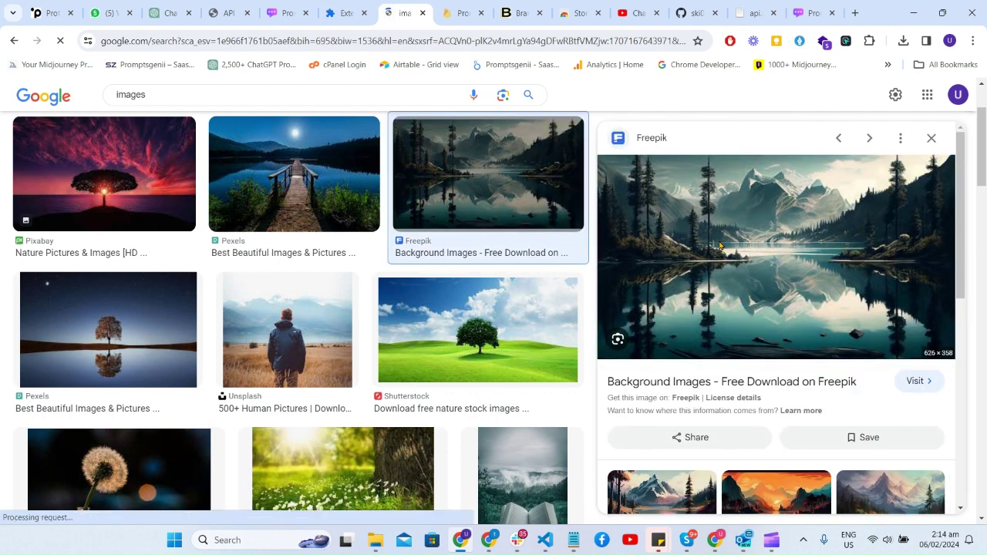
# Step: Send the mountain lake image to PromptsGenii from its right-click menu
pyautogui.rightClick(719, 246)
pyautogui.moveTo(803, 407)
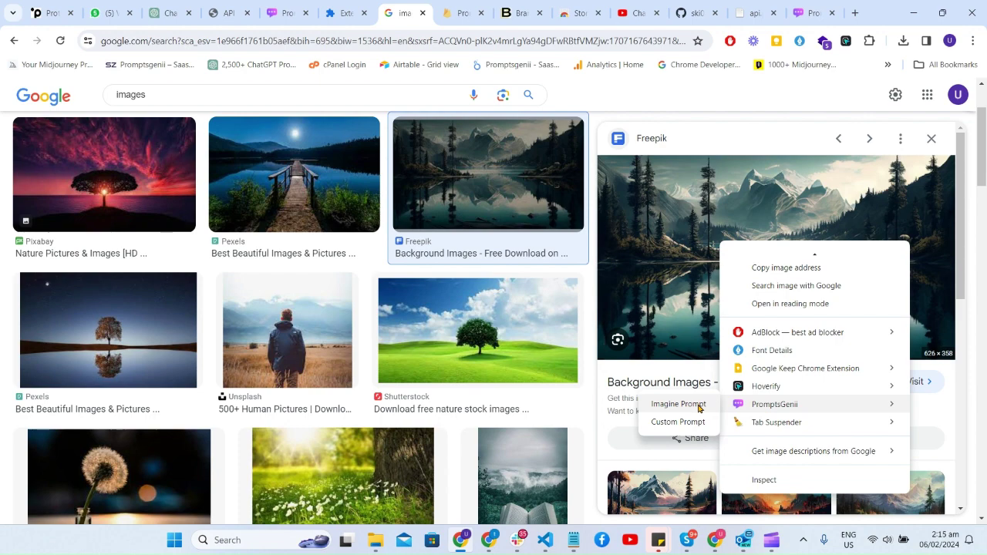
pyautogui.click(678, 404)
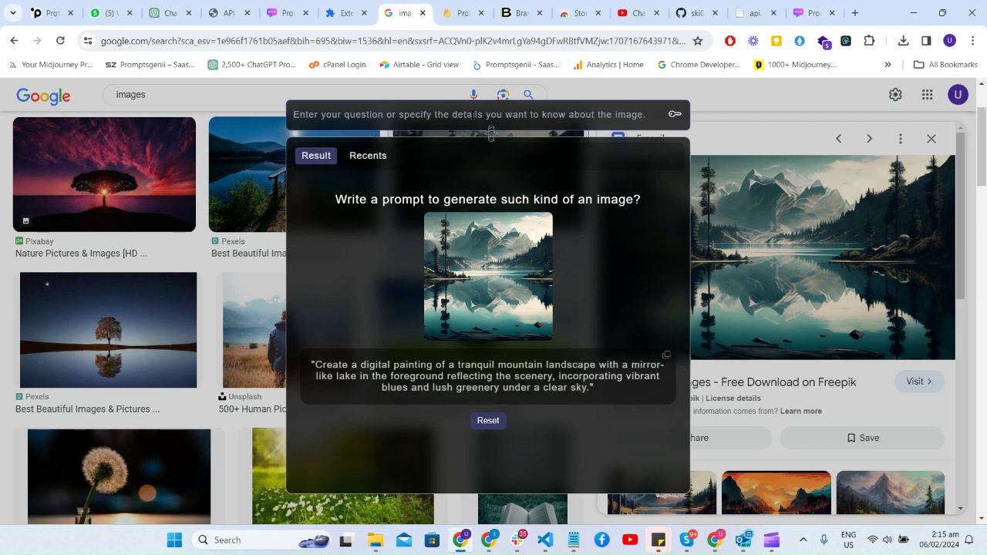
# Step: Ask 'What's in this image?', read the description, and close the analysis panel
pyautogui.click(556, 116)
pyautogui.write("What's")
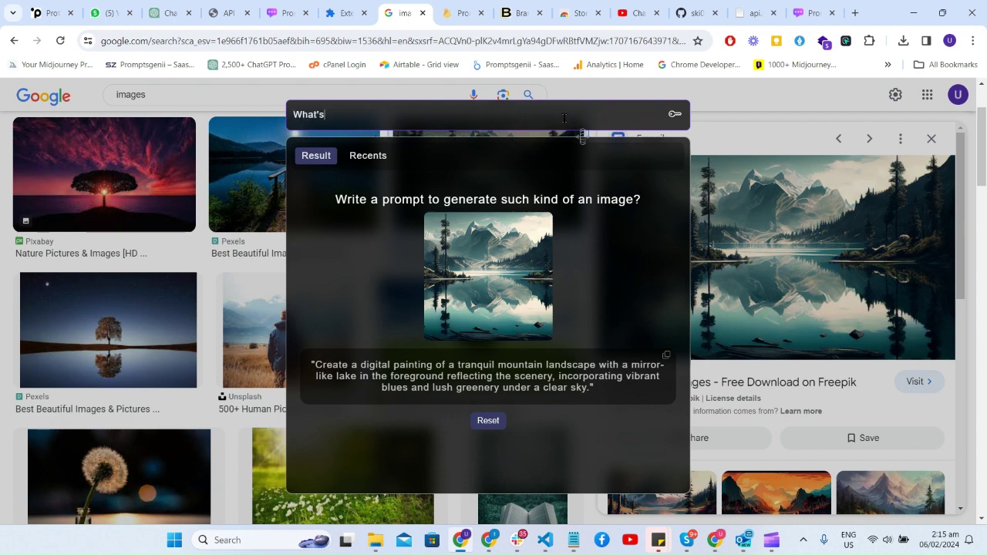
pyautogui.write(' in this image?')
pyautogui.press('Return')
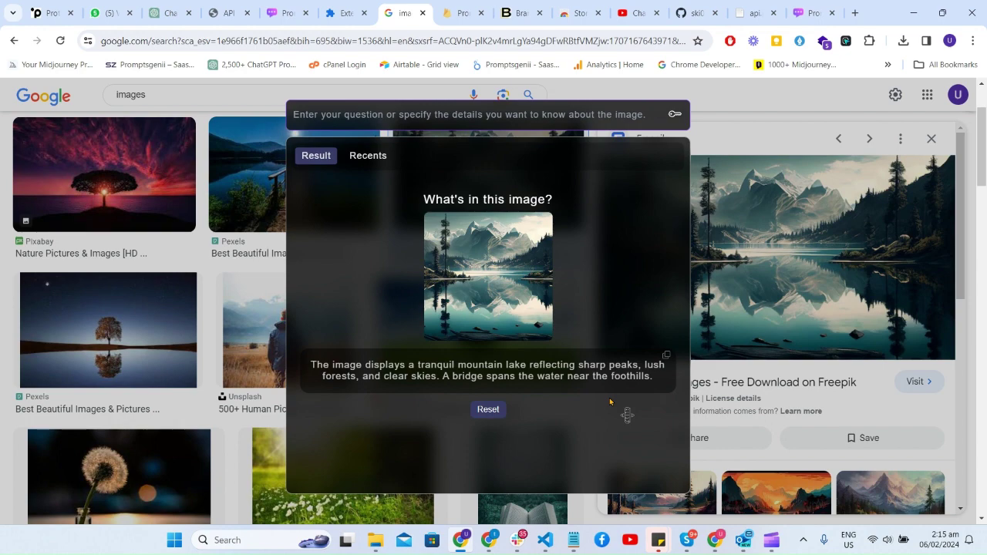
pyautogui.click(744, 106)
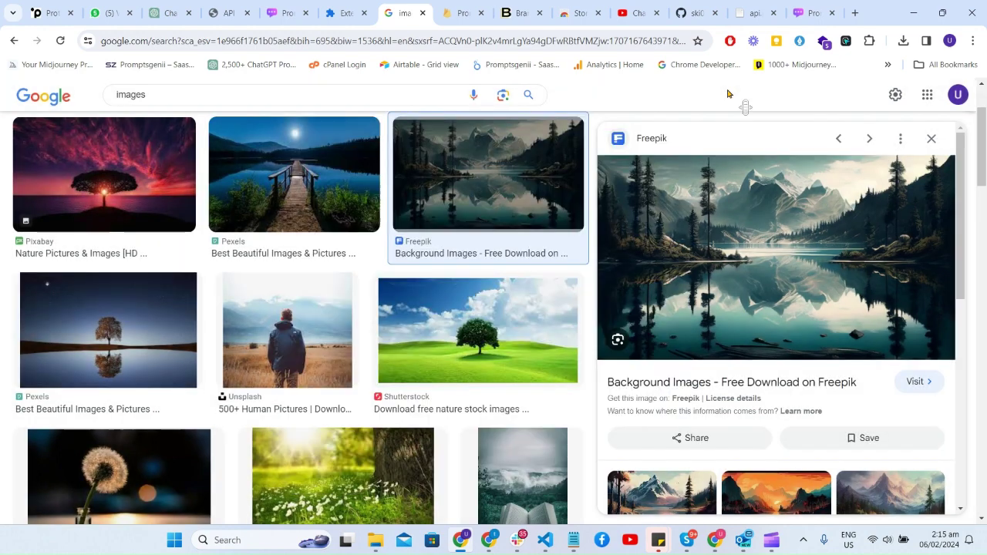
# Step: Replace the Google Images search with the 'cross word game' suggestion and run it
pyautogui.click(365, 91)
pyautogui.hotkey('ctrl', 'a')
pyautogui.write('cross')
pyautogui.press('Down')
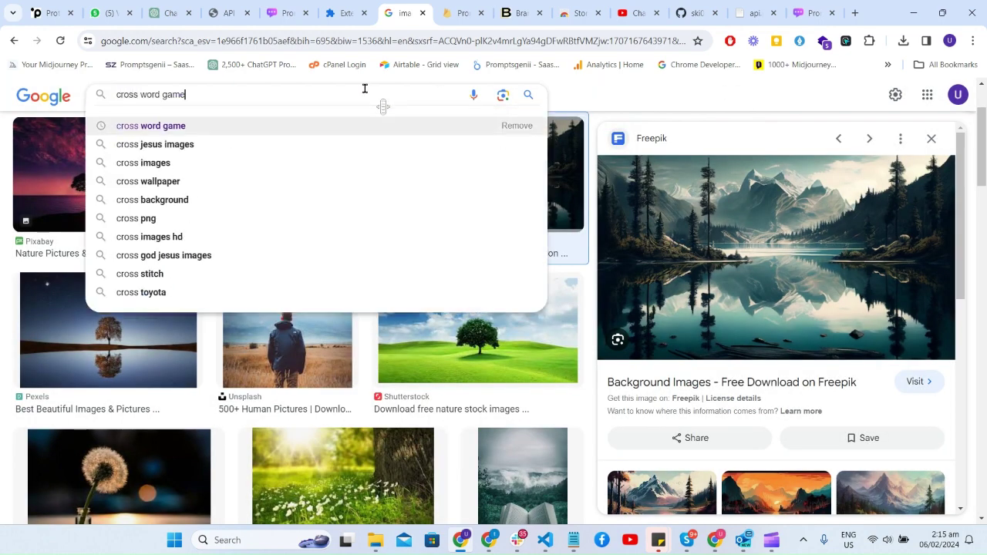
pyautogui.press('Return')
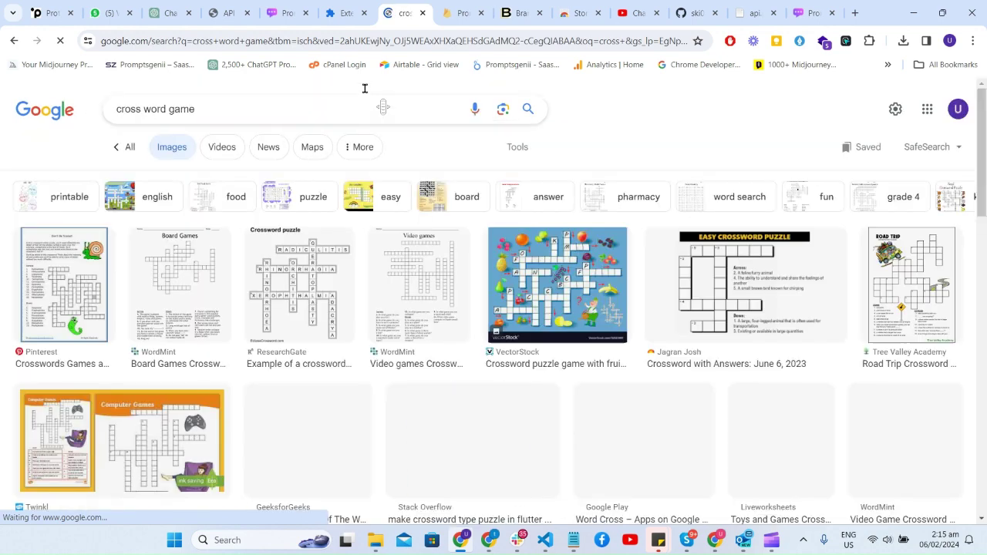
# Step: Filter to easy crosswords and preview results, ending on FirstCry Parenting's shape crossword
pyautogui.click(376, 197)
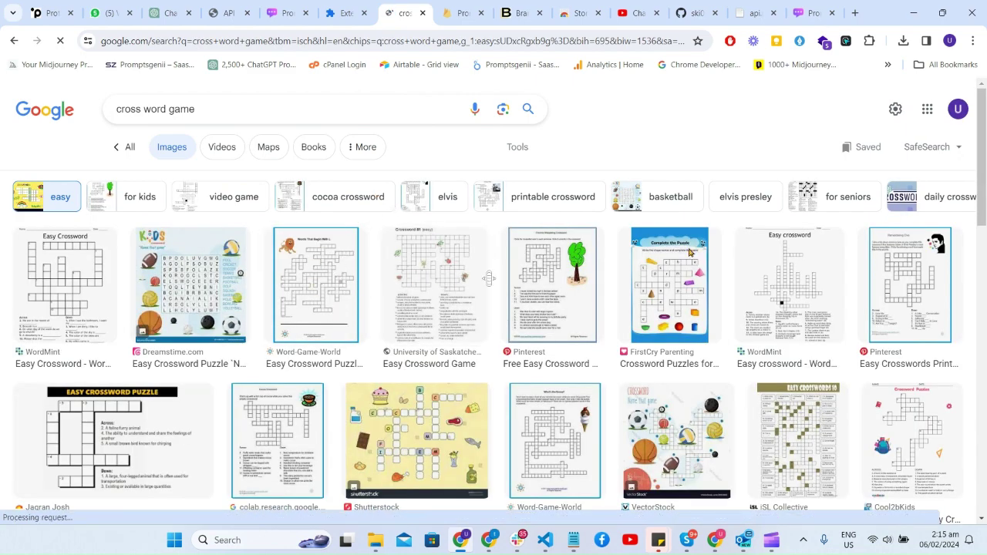
pyautogui.moveTo(984, 155); pyautogui.dragTo(986, 196)
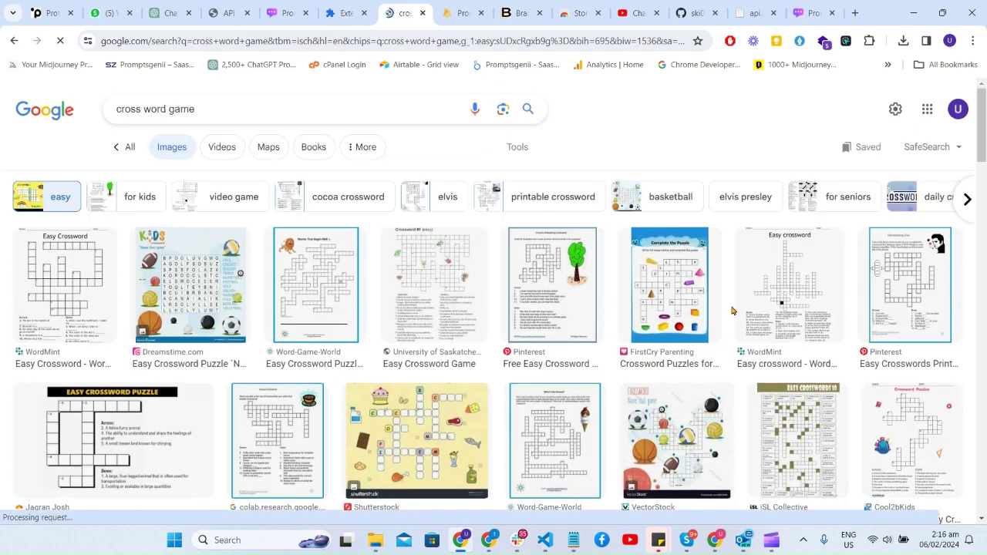
pyautogui.click(444, 444)
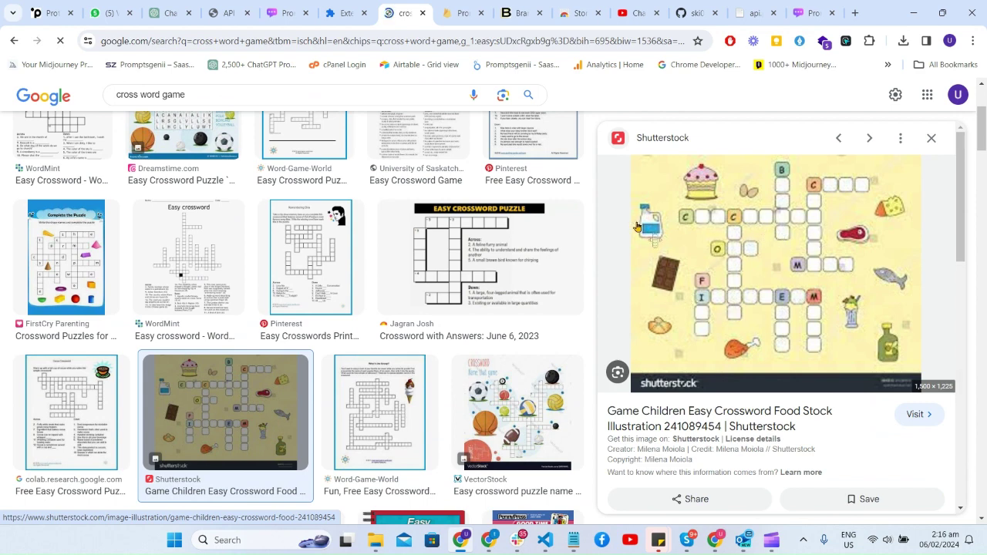
pyautogui.click(492, 392)
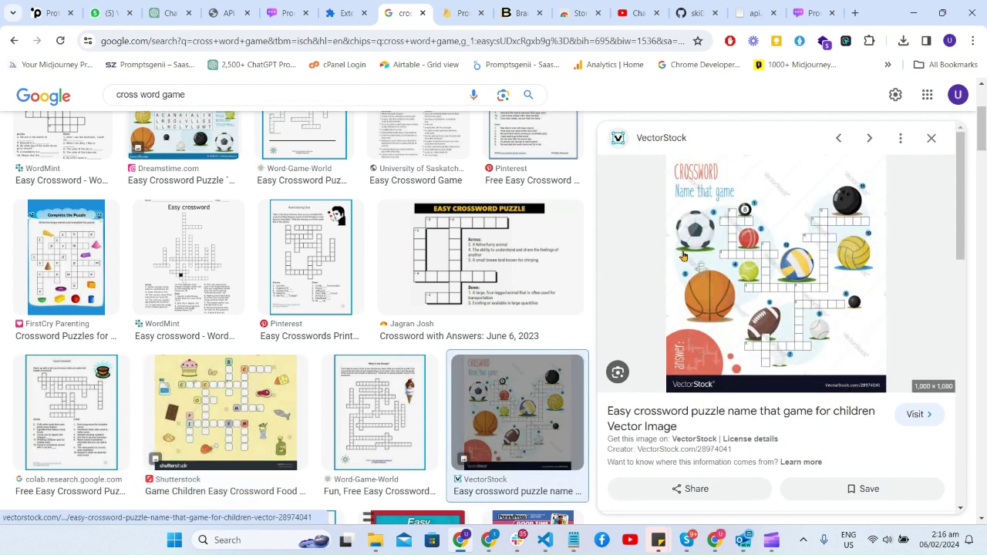
pyautogui.click(69, 257)
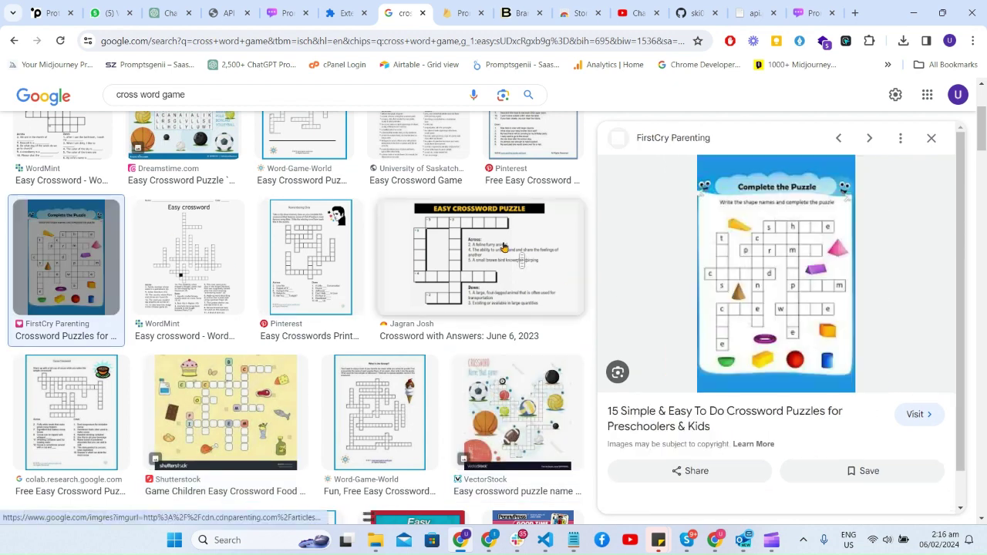
# Step: Ask PromptsGenii's Custom Prompt to 'solve this puzzle' for the shape crossword image
pyautogui.rightClick(742, 236)
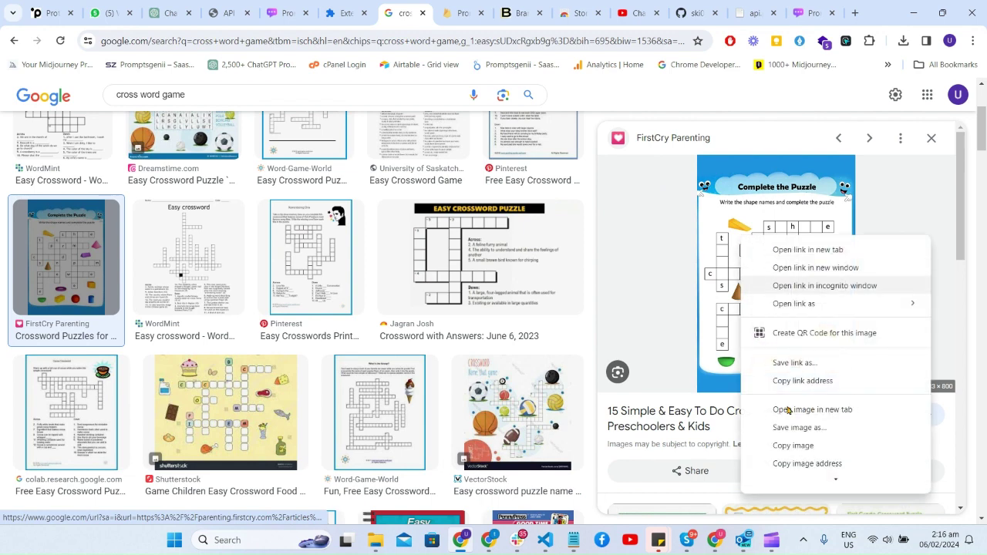
pyautogui.scroll(-3, 802, 470)
pyautogui.moveTo(787, 404)
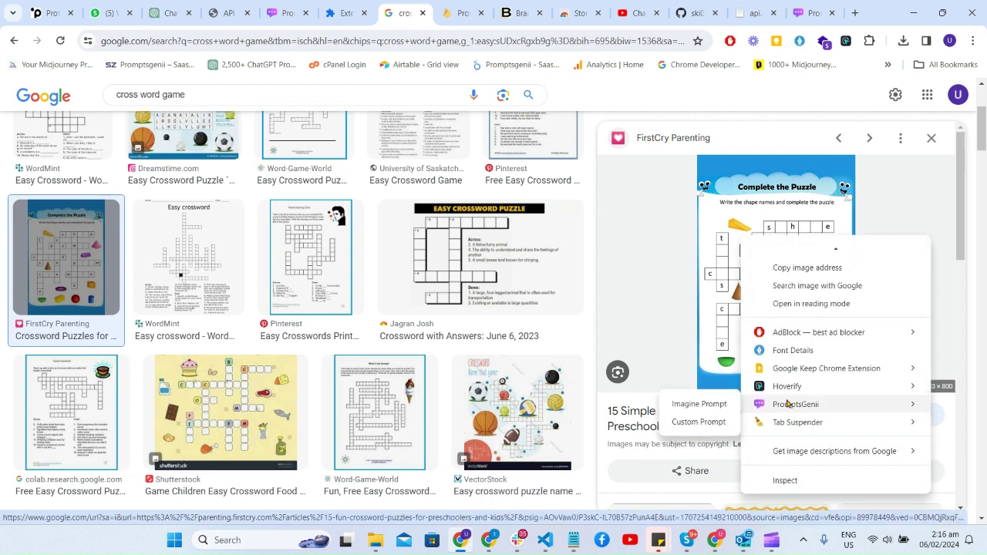
pyautogui.click(699, 422)
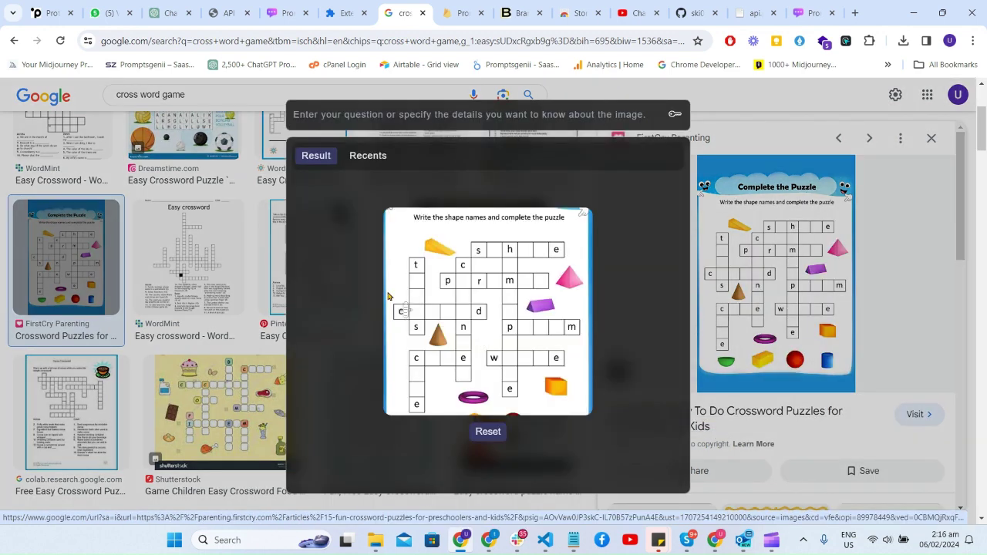
pyautogui.click(390, 115)
pyautogui.write('solve this puzzle')
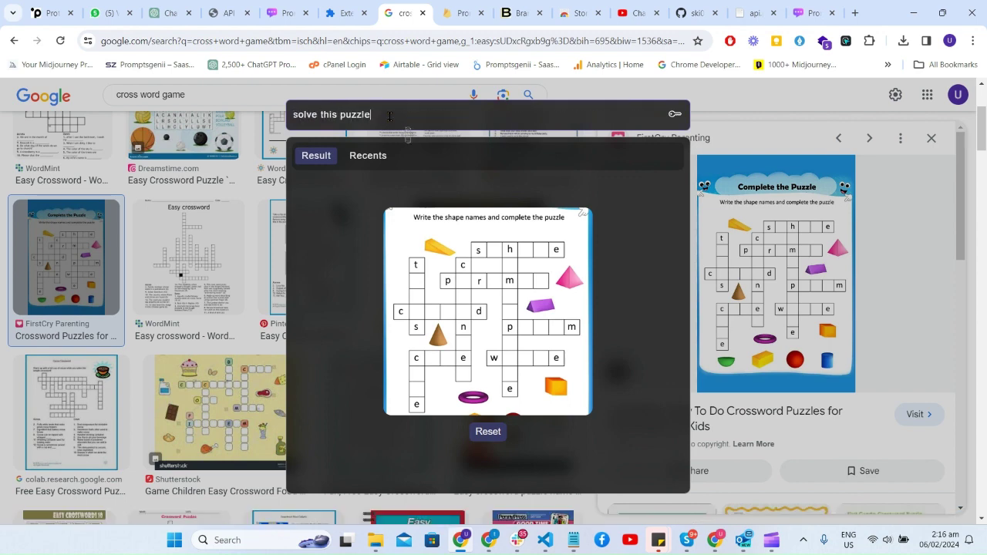
pyautogui.press('Return')
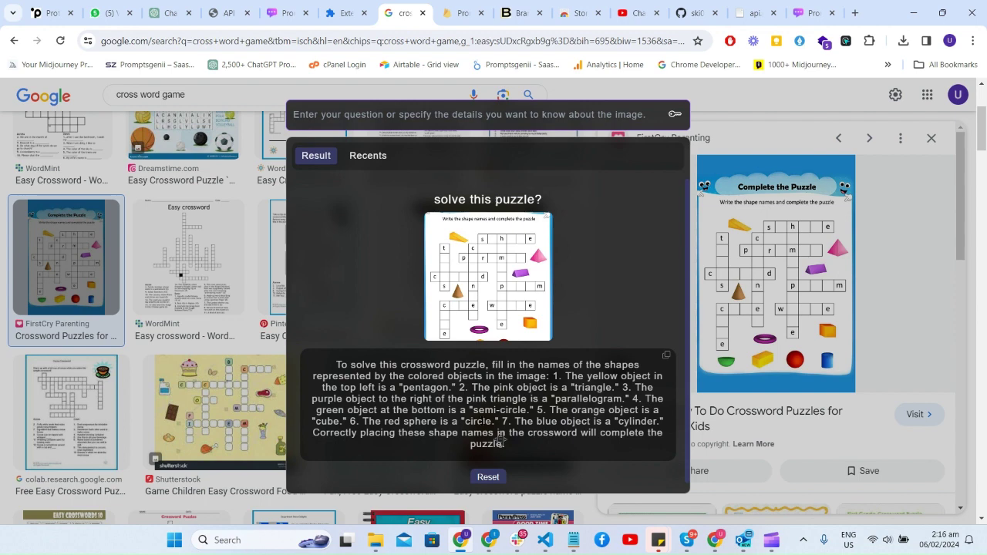
# Step: From PromptsGenii's Recents history, open the Beach Objects crossword image in a new tab
pyautogui.click(368, 156)
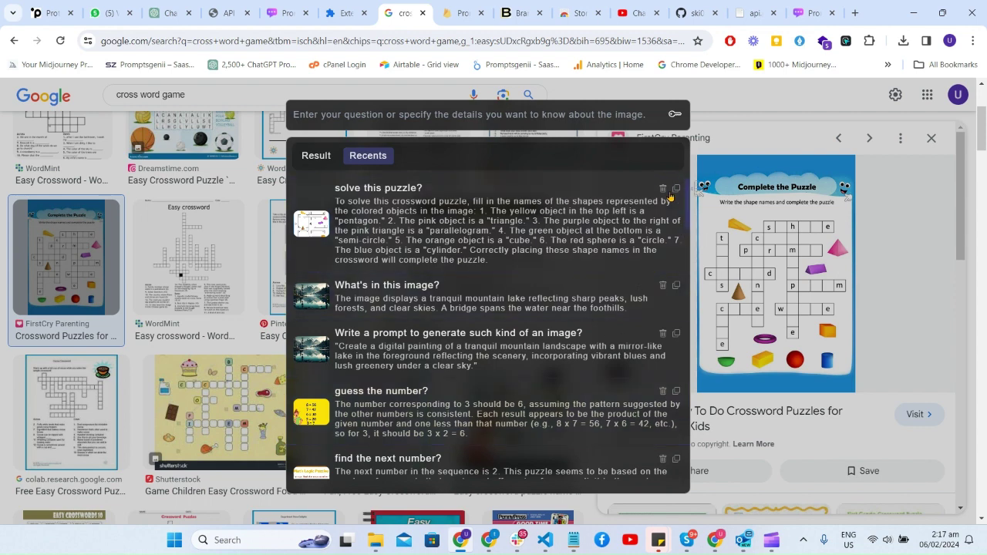
pyautogui.moveTo(686, 200); pyautogui.dragTo(702, 287)
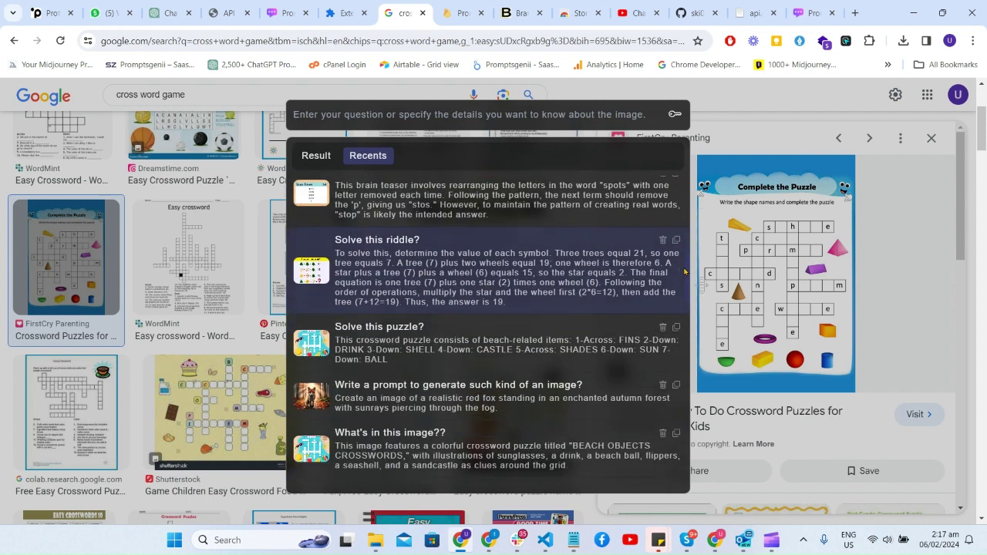
pyautogui.click(321, 340)
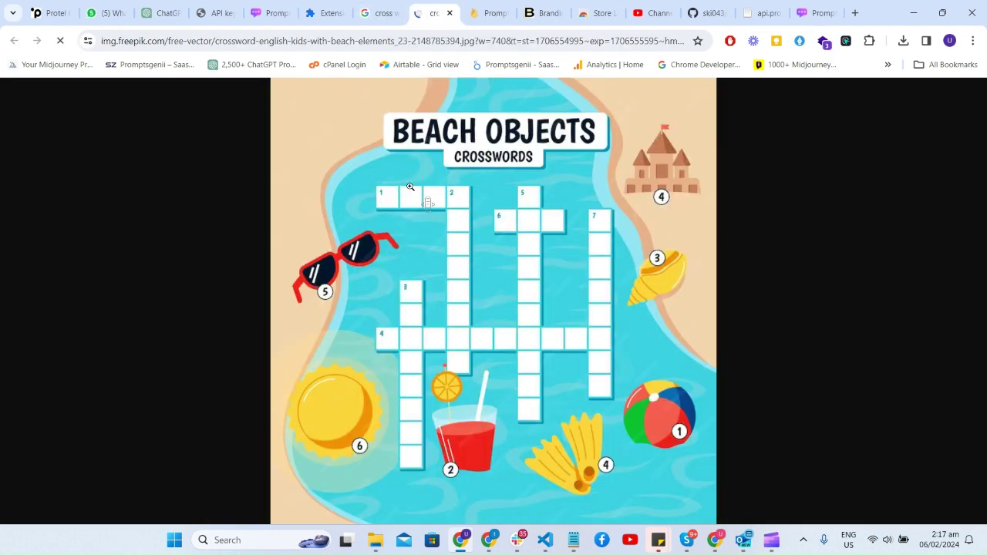
# Step: Submit 'Solve this crossword puzzle' as a PromptsGenii Custom Prompt on the beach crossword image
pyautogui.rightClick(409, 190)
pyautogui.moveTo(505, 390)
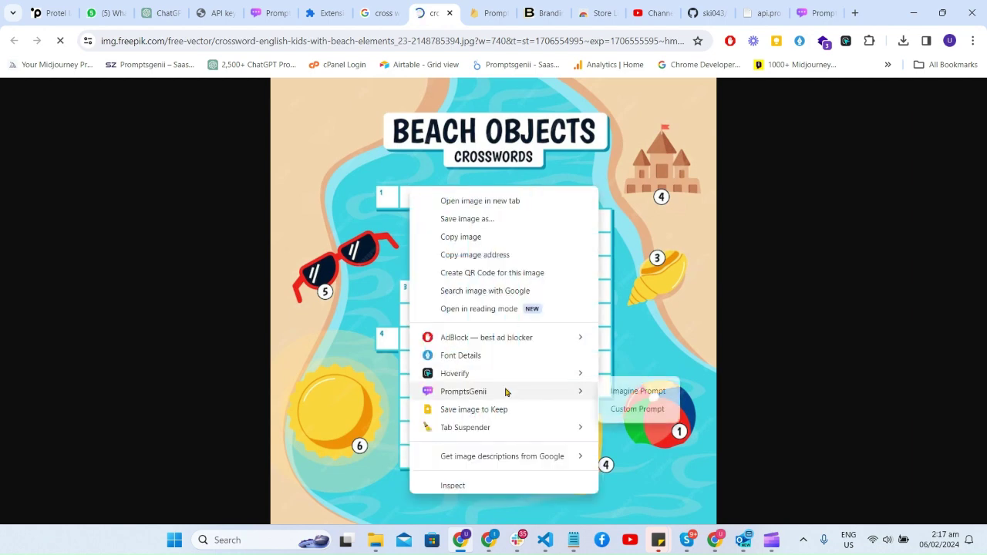
pyautogui.click(626, 408)
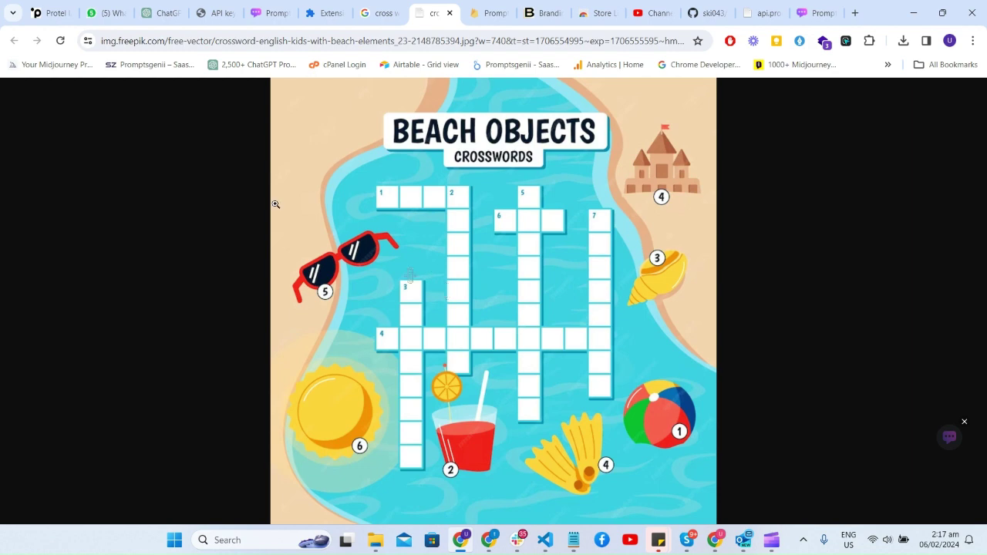
pyautogui.rightClick(423, 196)
pyautogui.moveTo(595, 402)
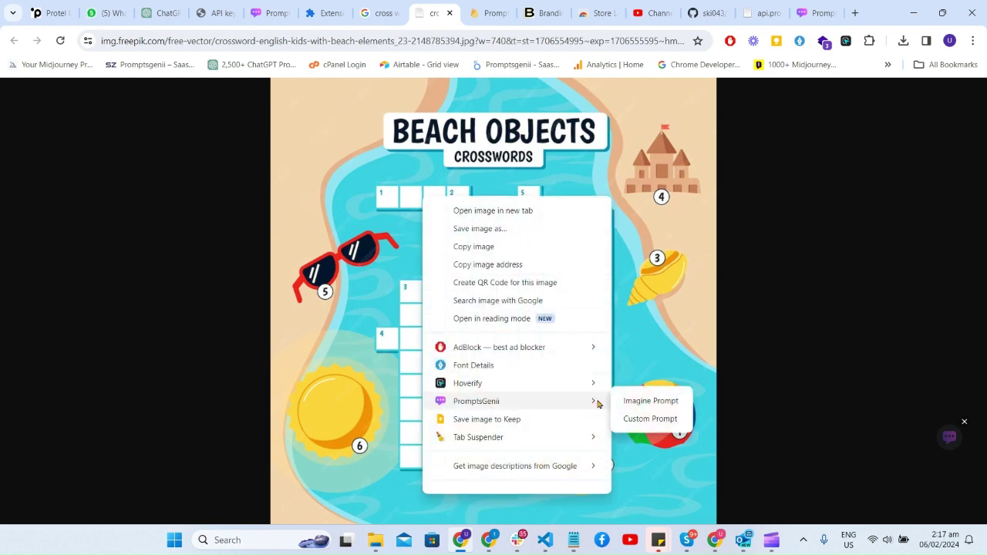
pyautogui.click(631, 418)
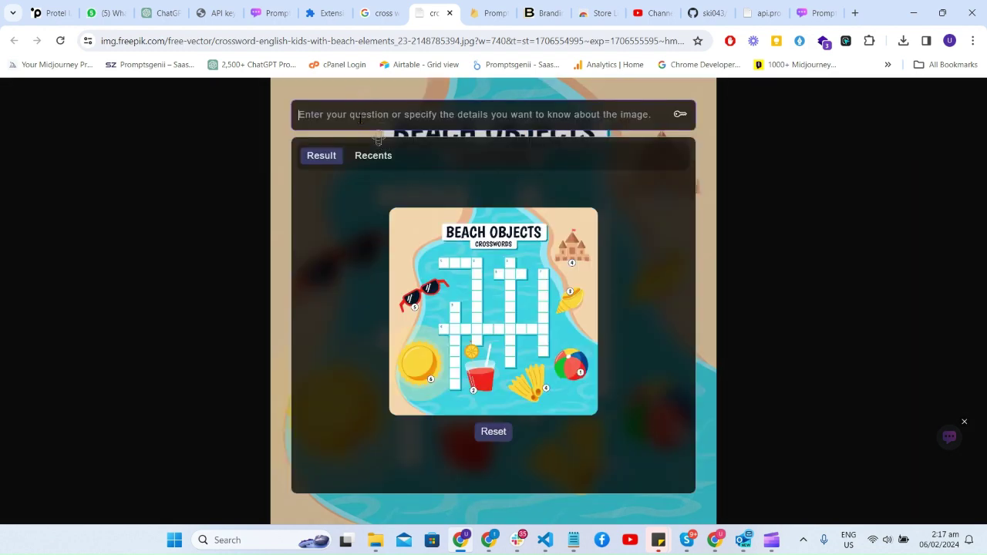
pyautogui.write('Solve this crossword p')
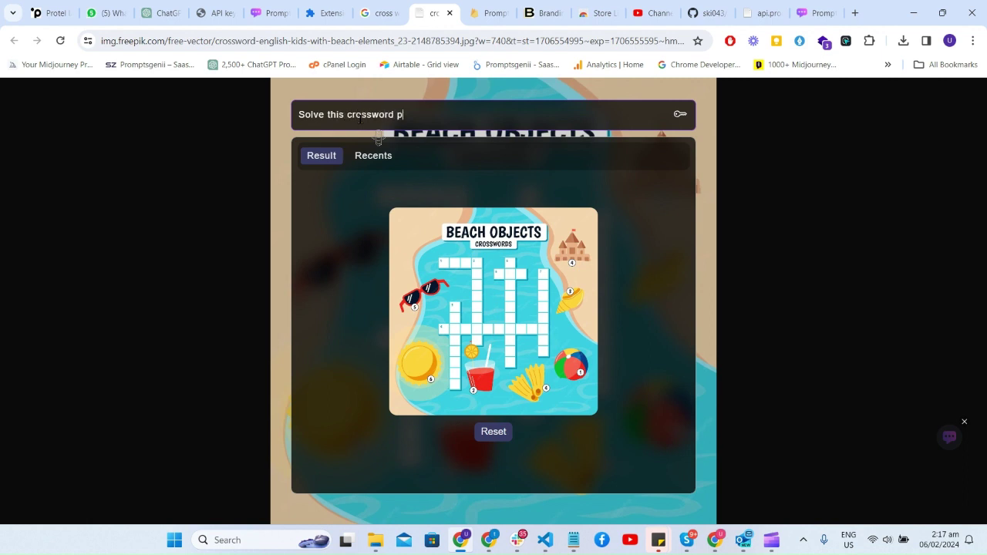
pyautogui.write('e')
pyautogui.press('Return')
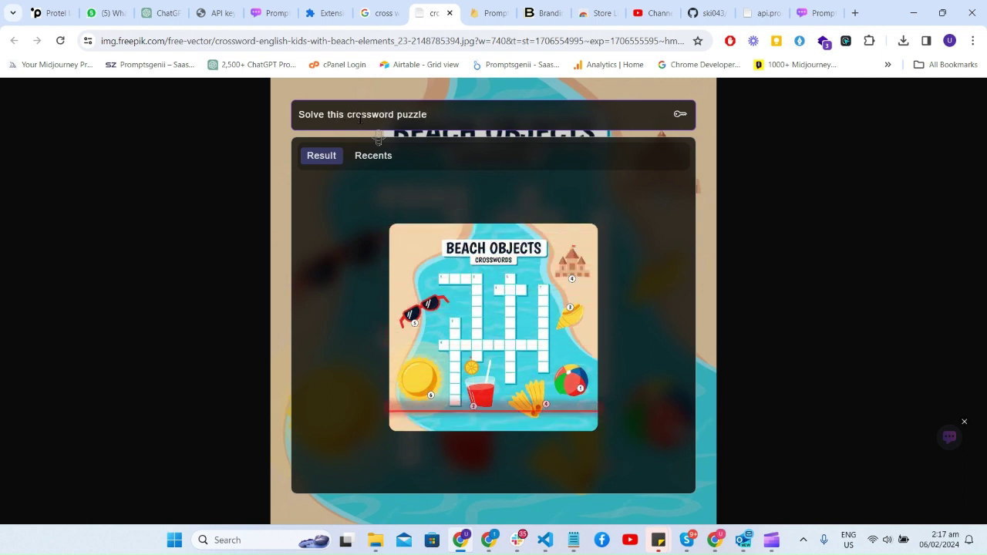